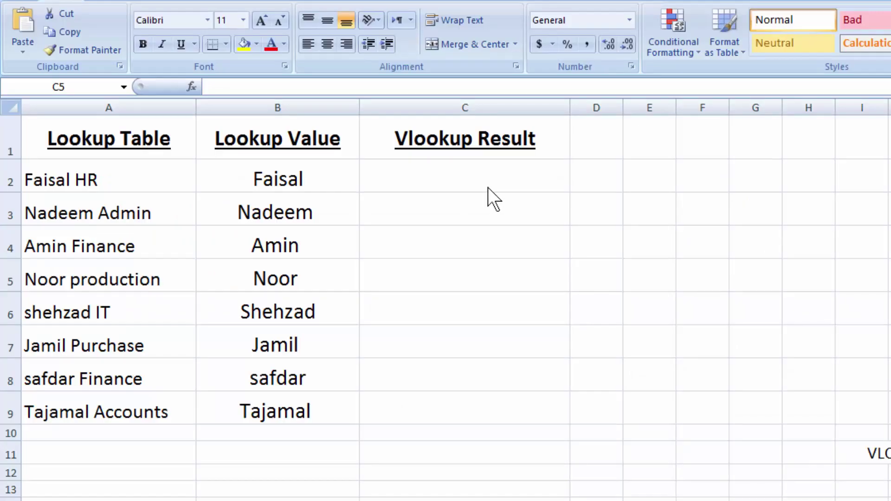
# Begin a VLOOKUP formula in C2 with the wildcard lookup value "*"&B2&"*"
pyautogui.click(488, 184)
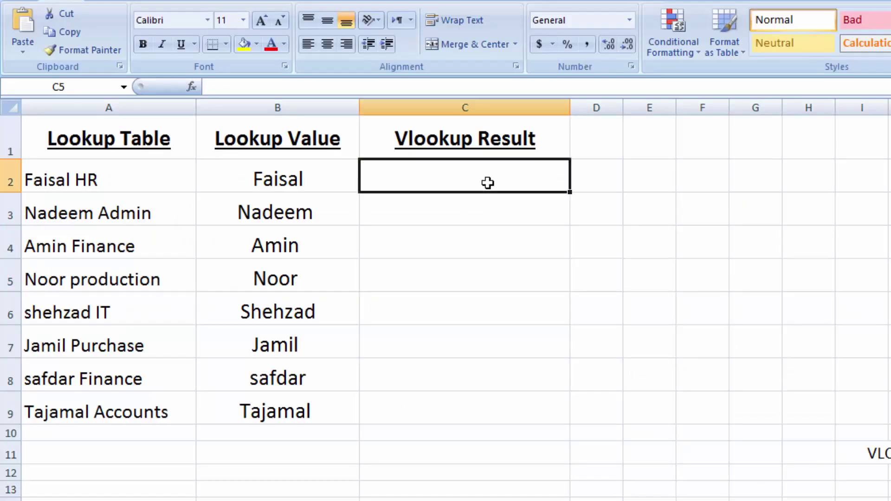
pyautogui.write('=')
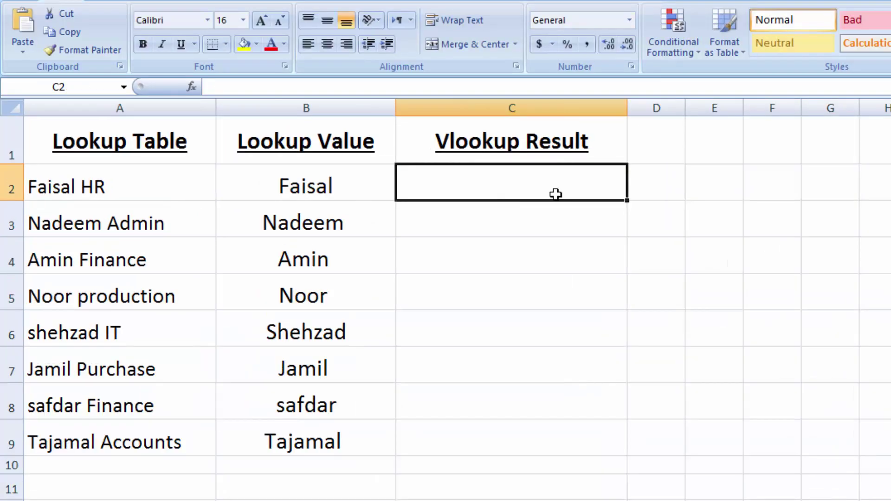
pyautogui.write('=vl')
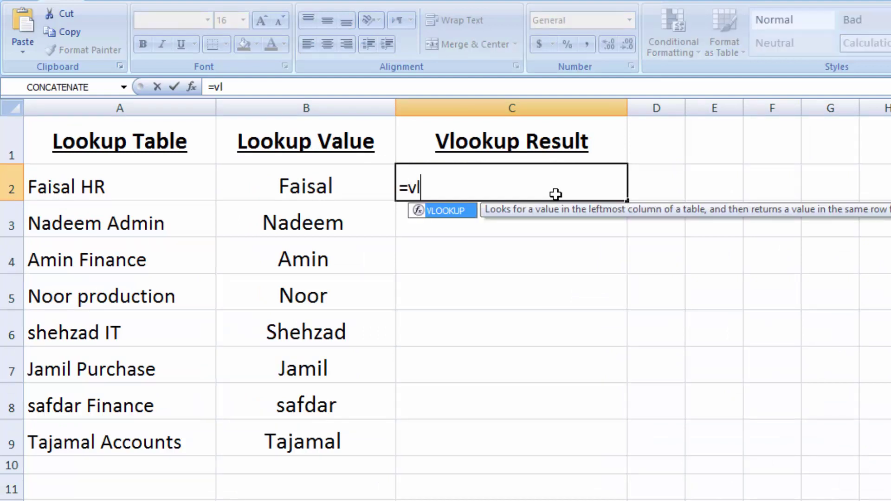
pyautogui.write('ookup(')
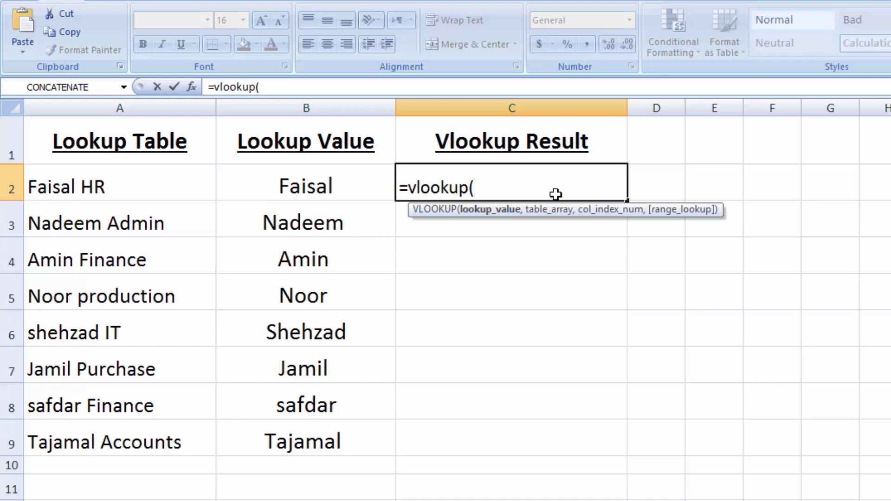
pyautogui.click(307, 187)
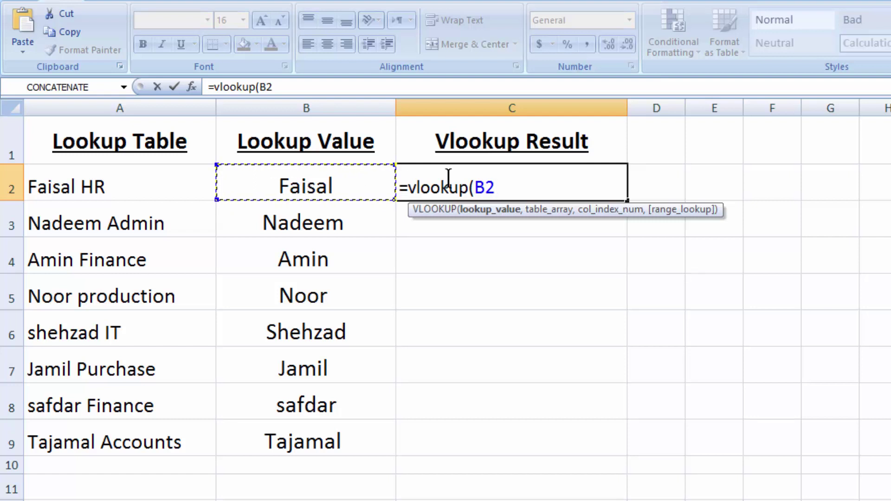
pyautogui.click(475, 184)
pyautogui.write('"*')
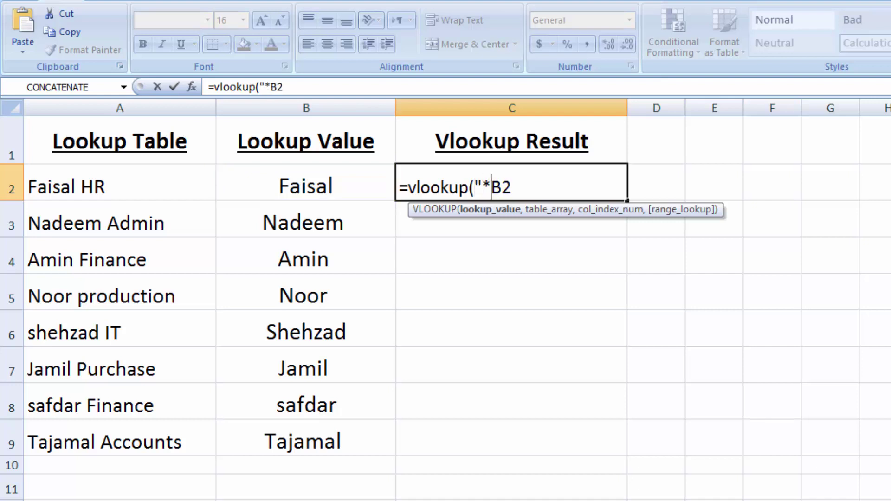
pyautogui.write('"')
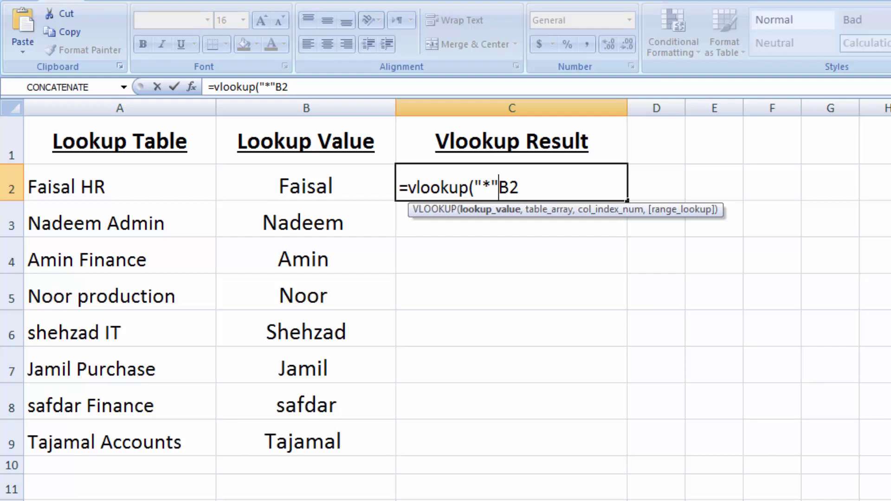
pyautogui.write('&')
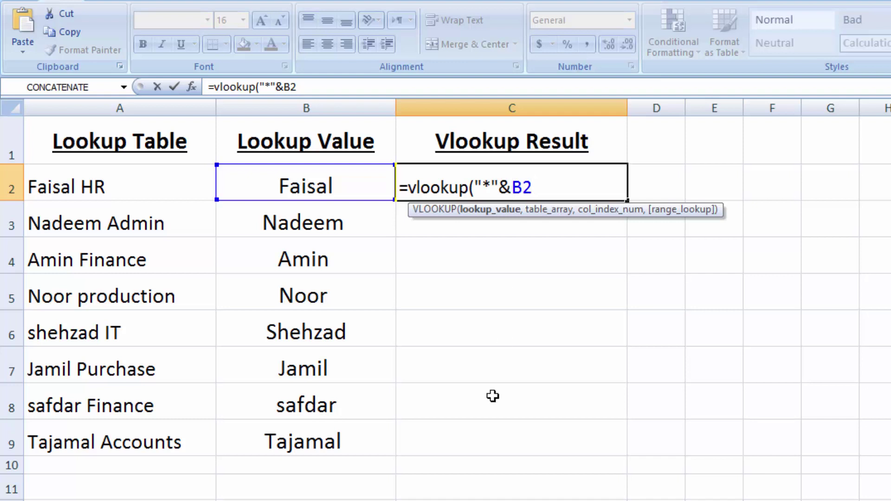
pyautogui.write('&"*"')
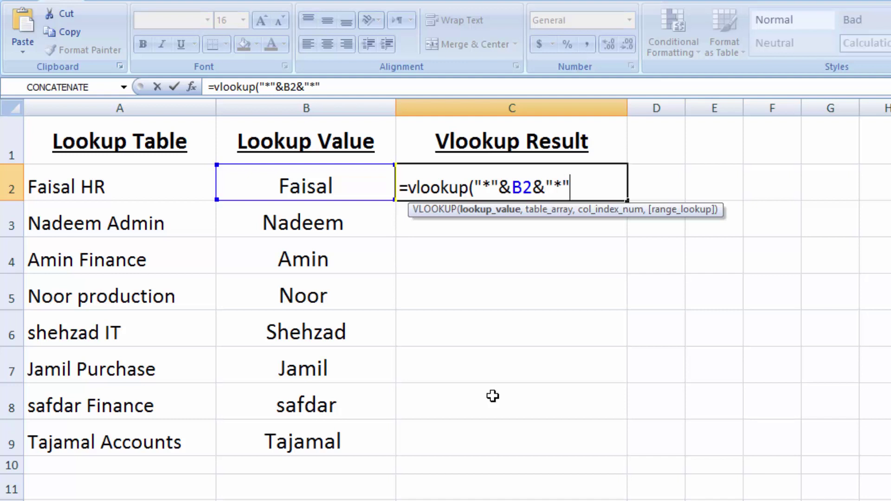
# Complete the C2 VLOOKUP with the absolute table range $A$2:$A$9, column index 1 and FALSE for an exact match
pyautogui.write(',')
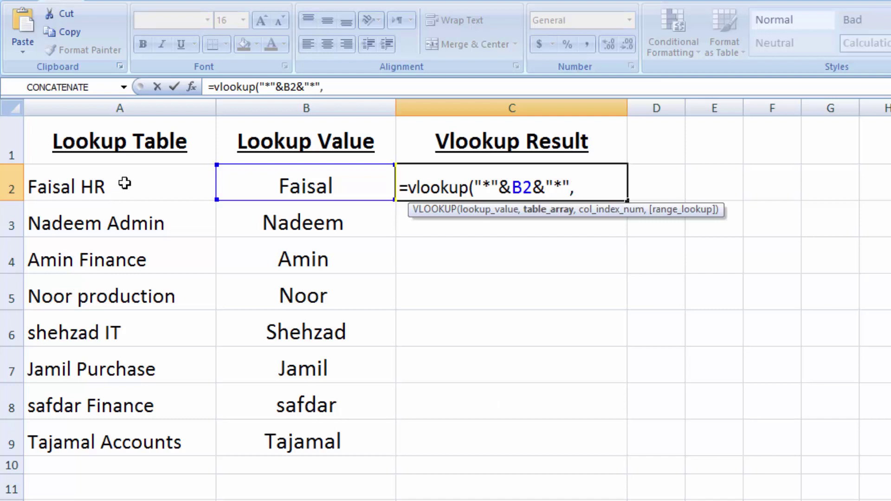
pyautogui.moveTo(125, 184); pyautogui.dragTo(132, 421)
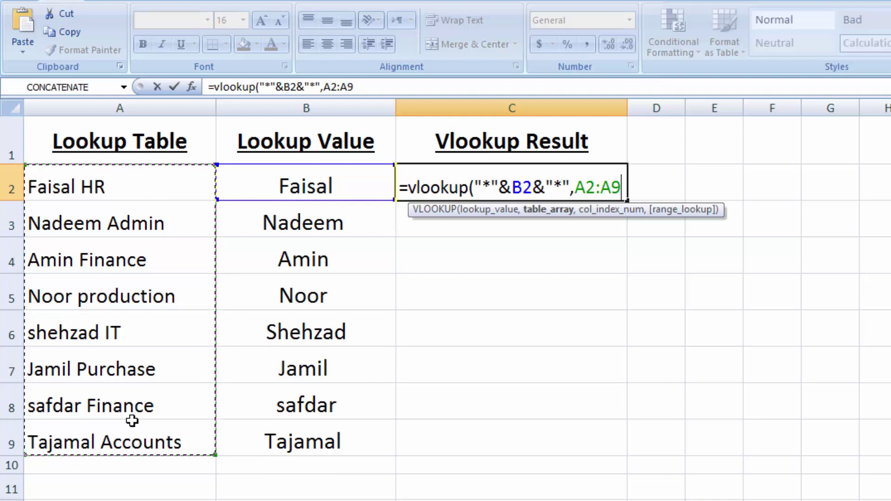
pyautogui.press('F4')
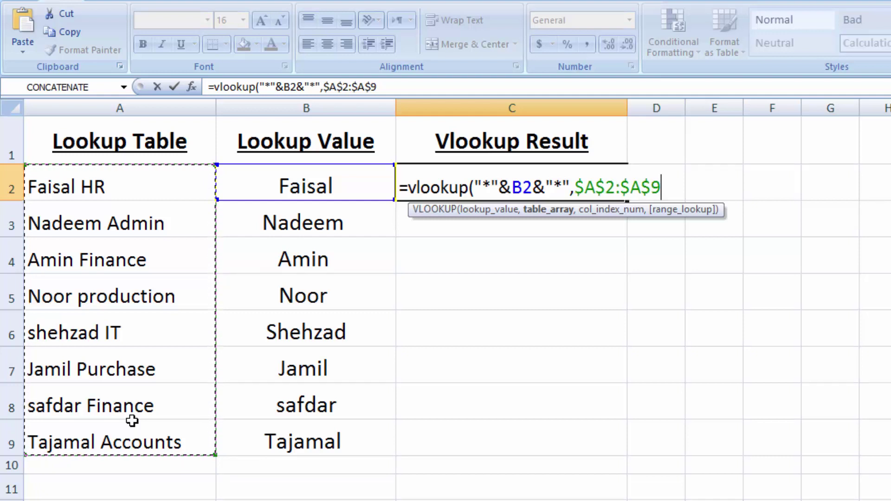
pyautogui.write(',')
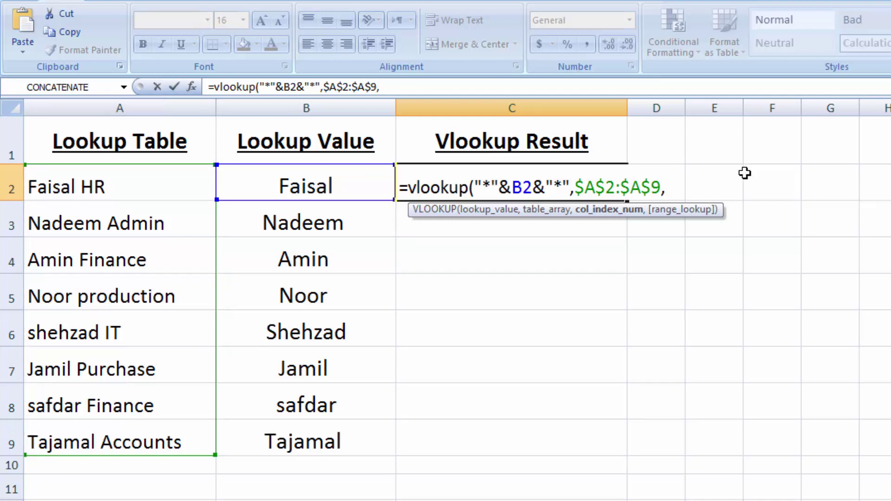
pyautogui.write('1,')
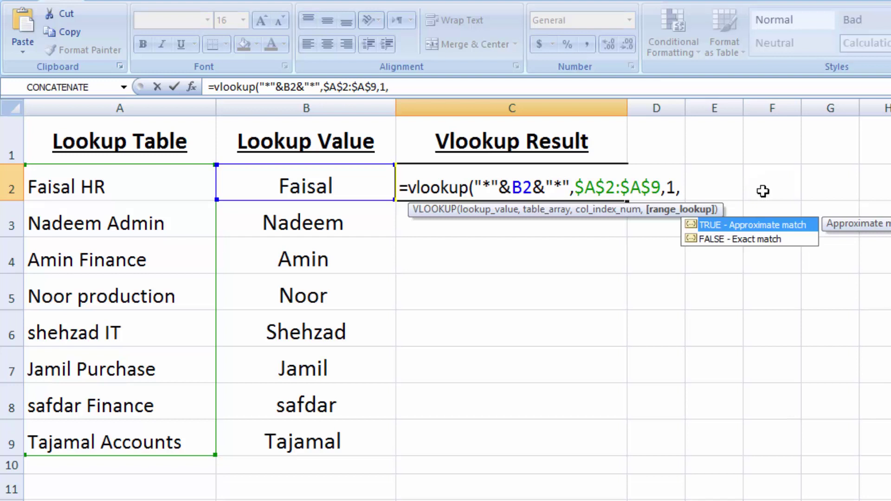
pyautogui.doubleClick(731, 238)
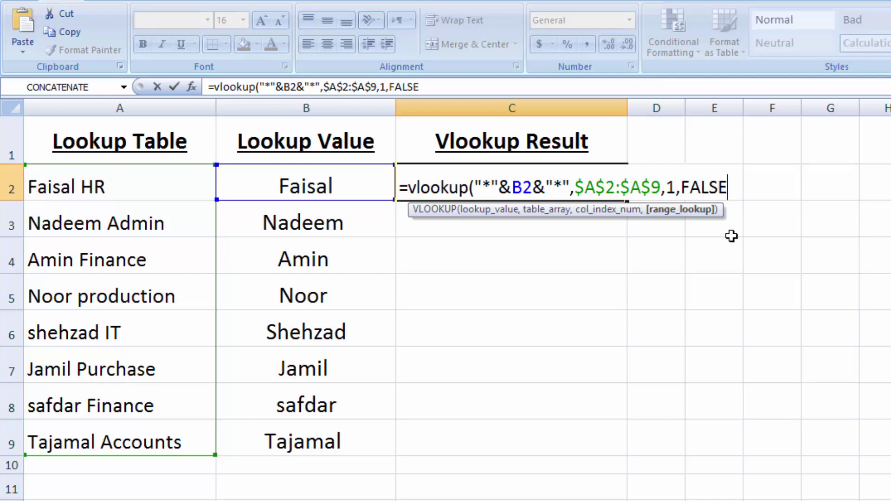
pyautogui.write(')')
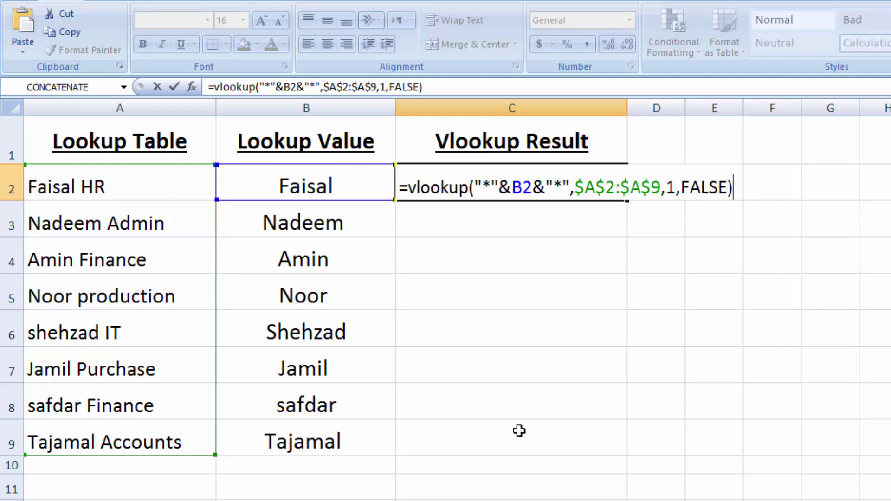
pyautogui.press('Return')
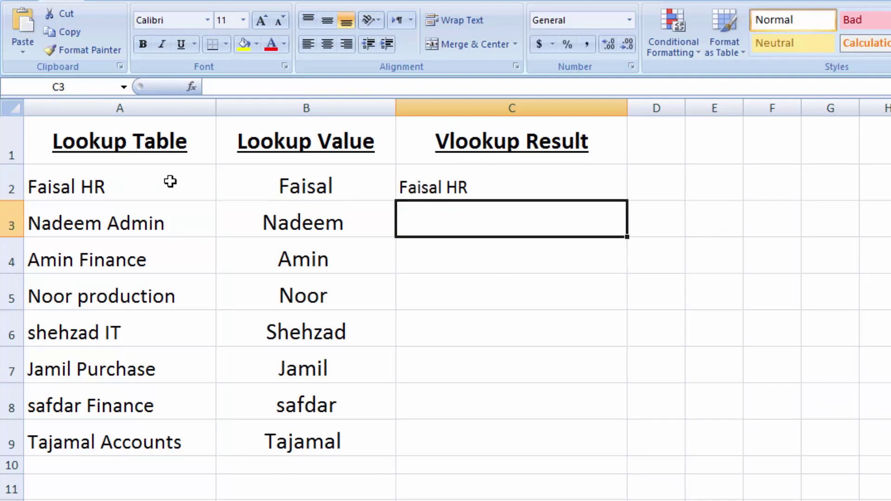
# Fill the VLOOKUP formula from C2 down through C9
pyautogui.click(445, 193)
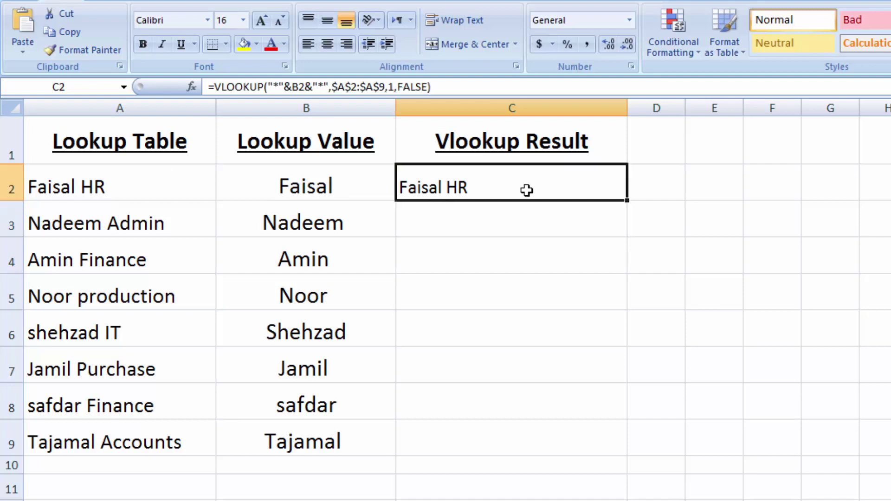
pyautogui.doubleClick(628, 203)
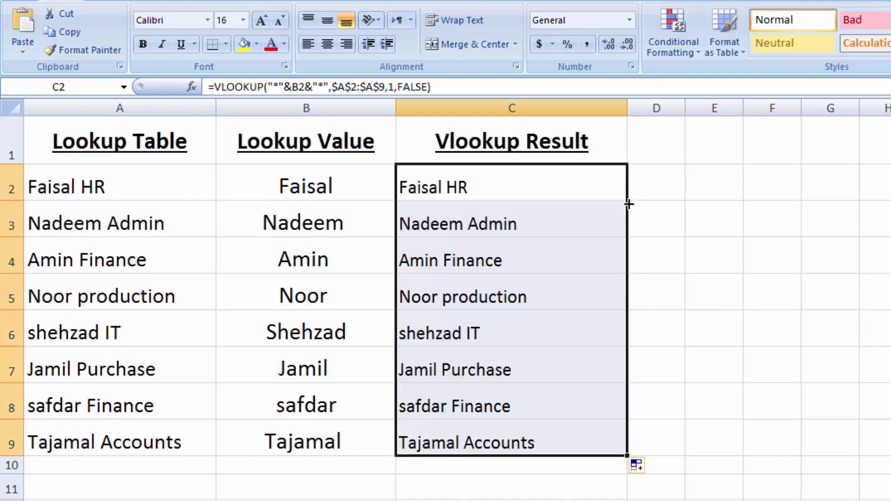
pyautogui.click(526, 219)
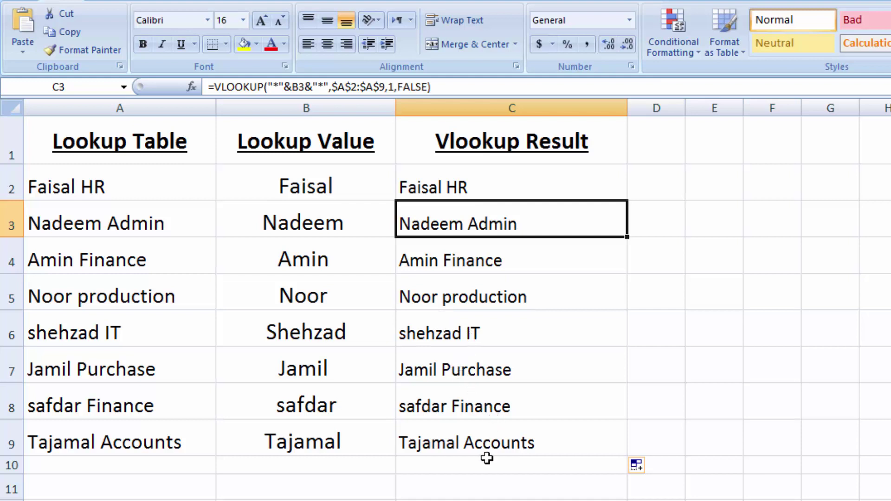
pyautogui.click(772, 440)
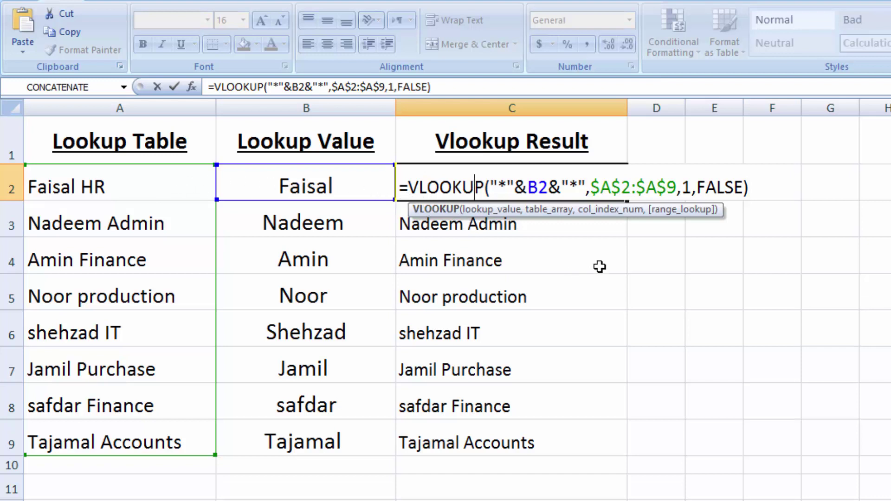
pyautogui.click(755, 190)
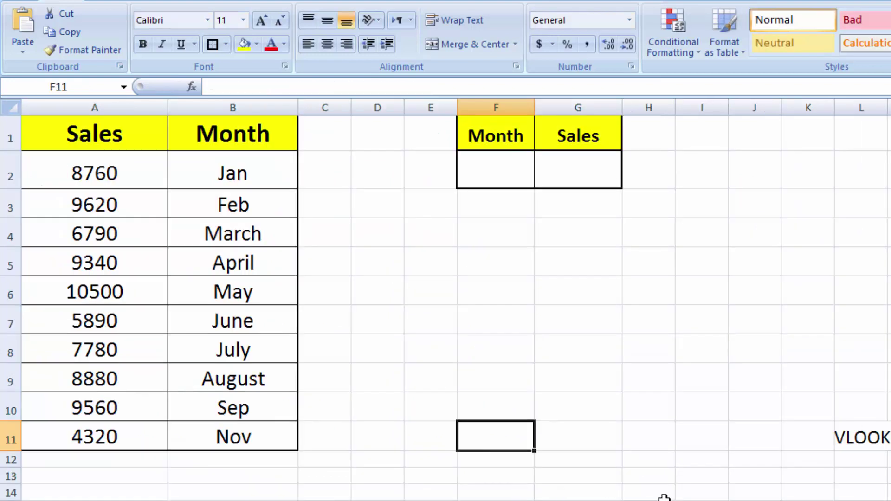
pyautogui.click(678, 500)
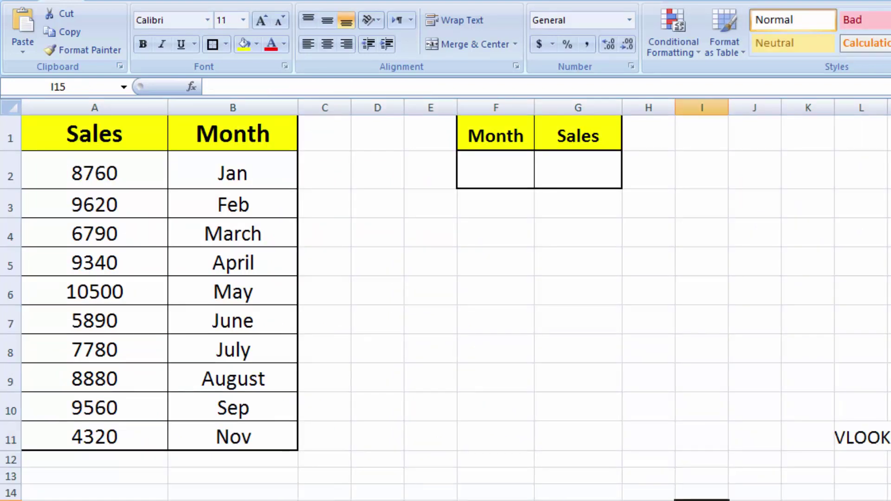
# Add data validation to the Month cell F2 that allows a List with the source =$B$2:$B$11
pyautogui.click(500, 170)
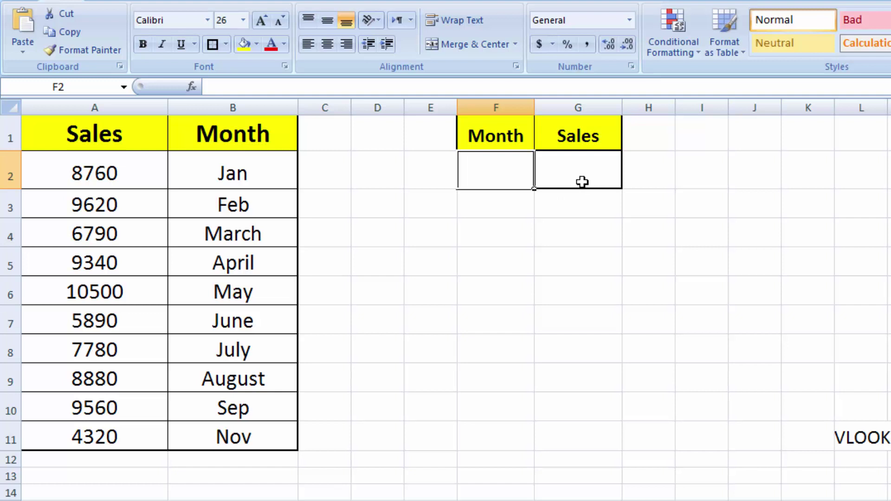
pyautogui.click(507, 250)
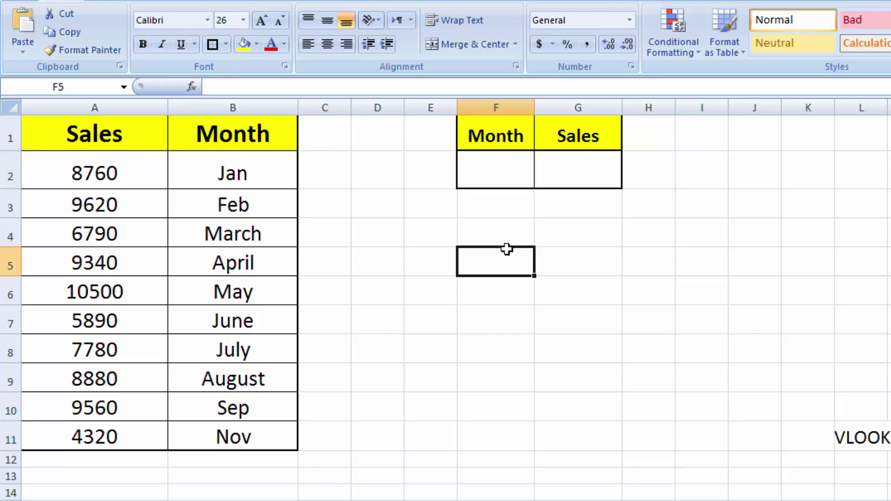
pyautogui.click(505, 183)
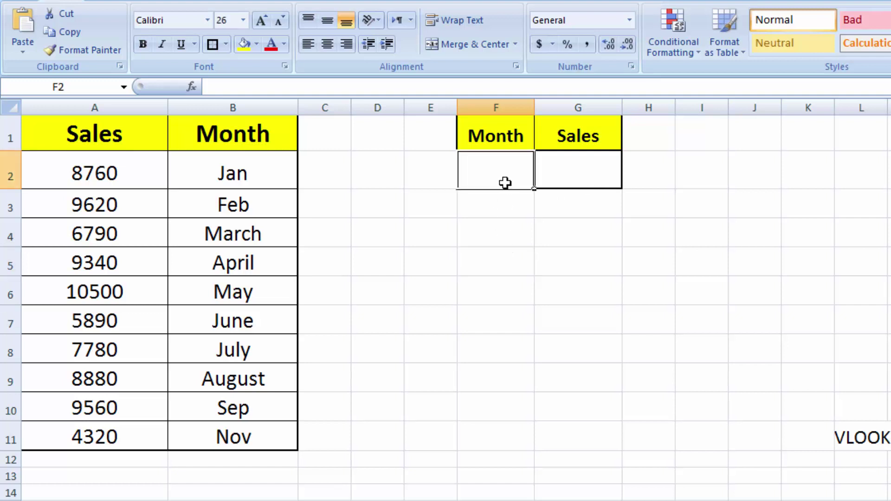
pyautogui.click(277, 1)
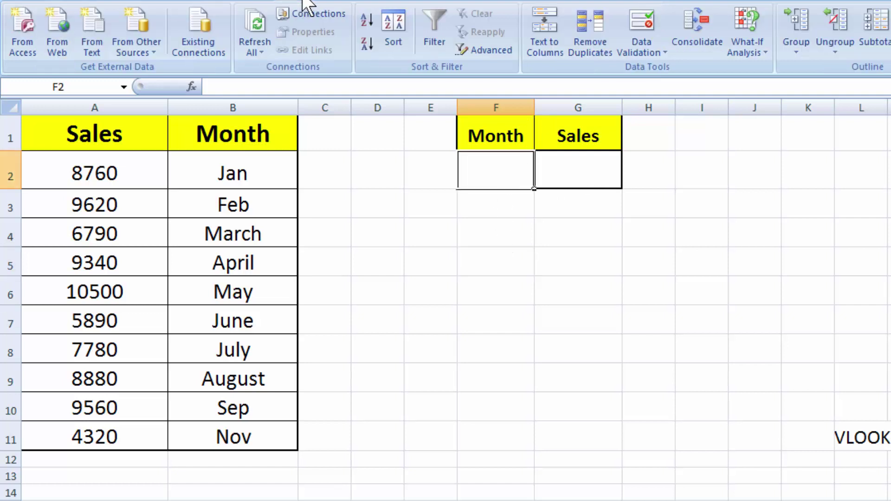
pyautogui.click(656, 53)
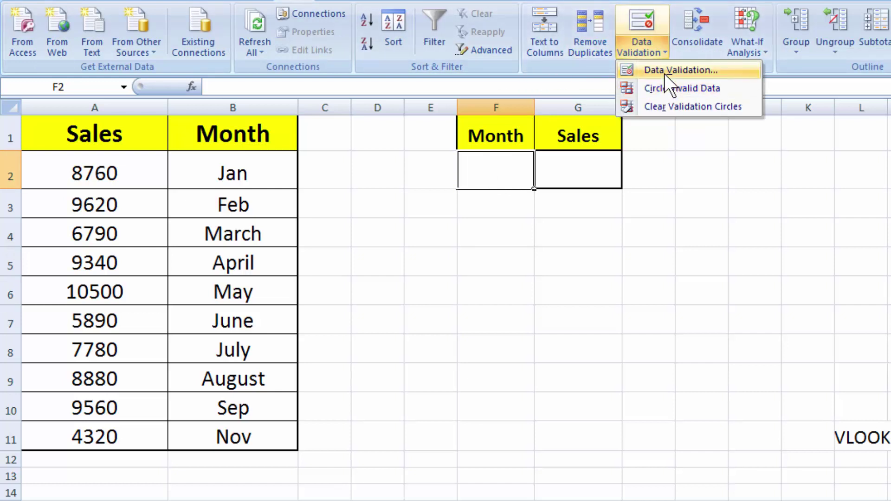
pyautogui.click(665, 70)
pyautogui.click(620, 422)
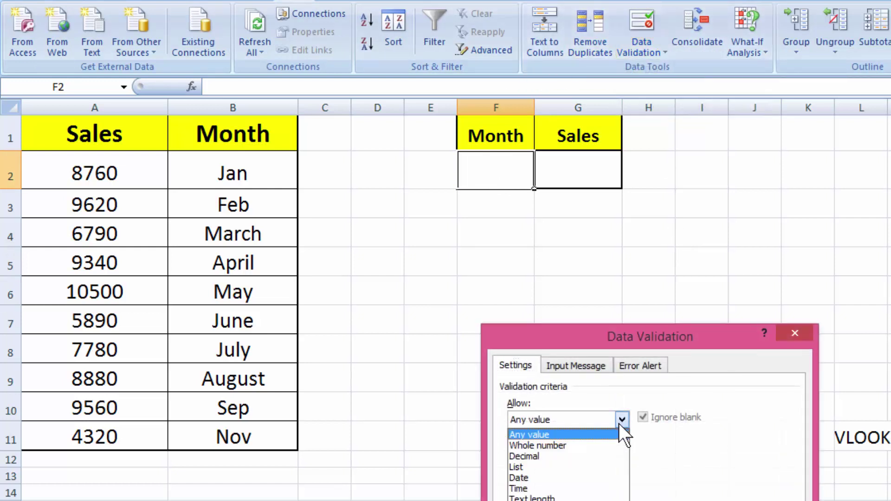
pyautogui.click(590, 466)
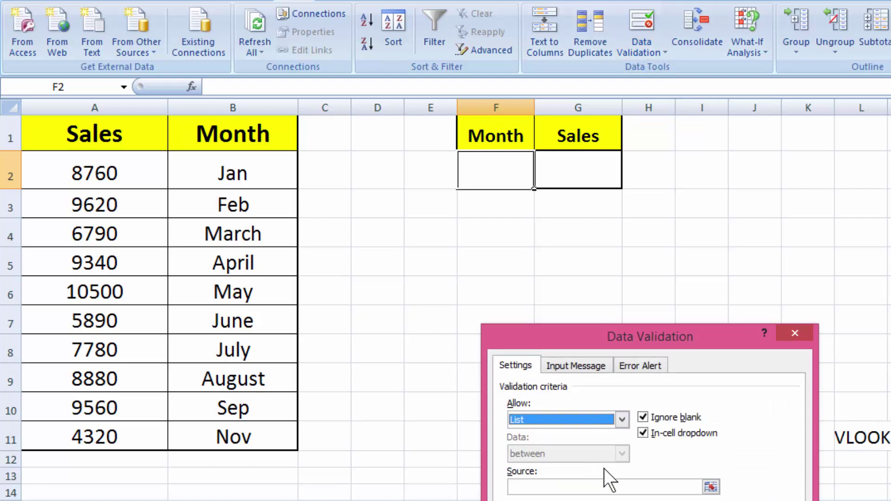
pyautogui.click(592, 487)
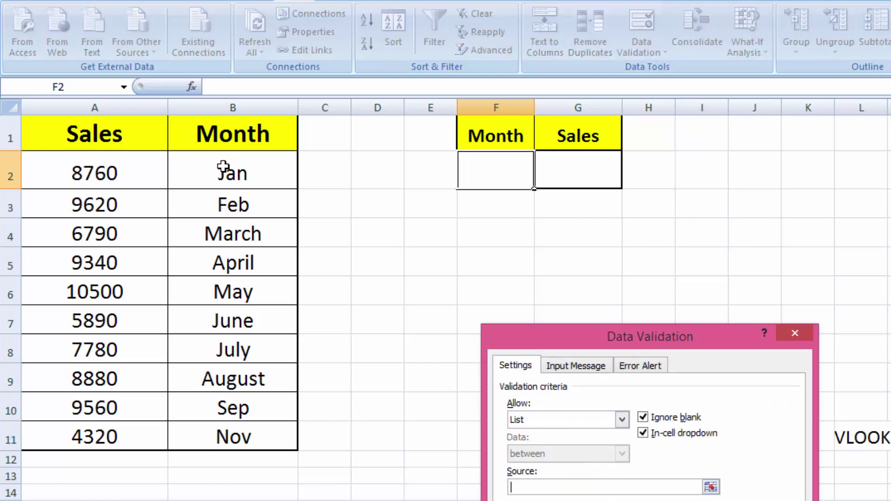
pyautogui.moveTo(225, 169); pyautogui.dragTo(225, 435)
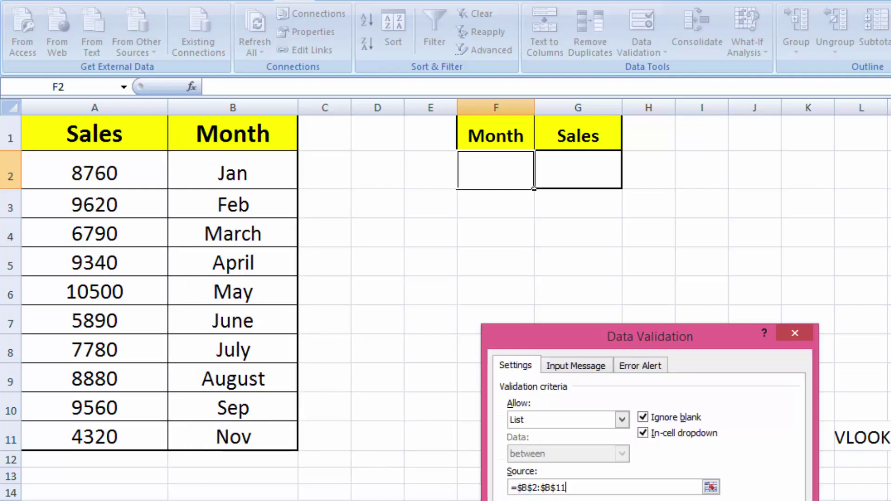
pyautogui.press('Return')
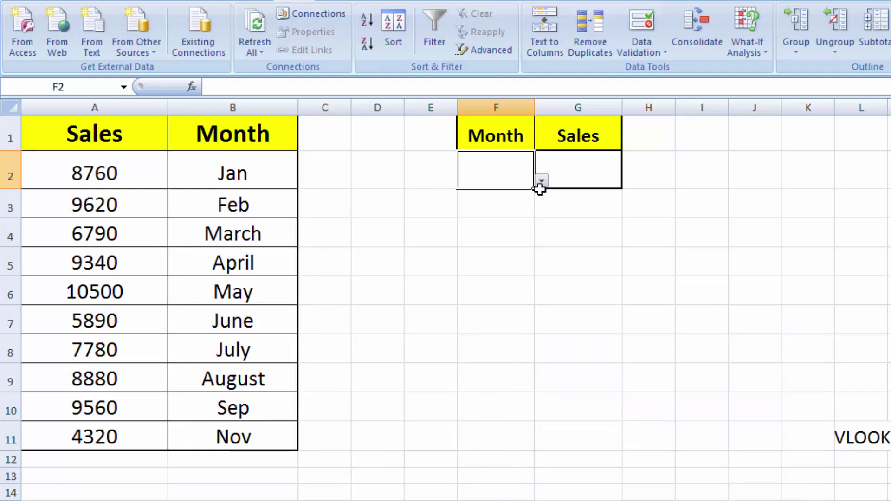
# Check the month drop-down list in cell F2 without choosing an entry
pyautogui.click(540, 190)
pyautogui.click(524, 181)
pyautogui.click(541, 182)
pyautogui.click(541, 182)
pyautogui.click(551, 272)
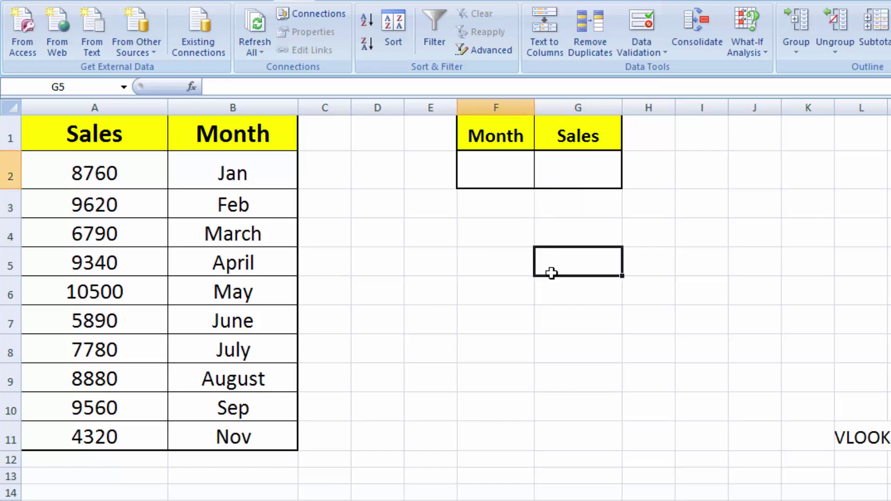
# Start a VLOOKUP formula in the Sales cell G2 with the month cell F2 as its lookup value
pyautogui.click(568, 175)
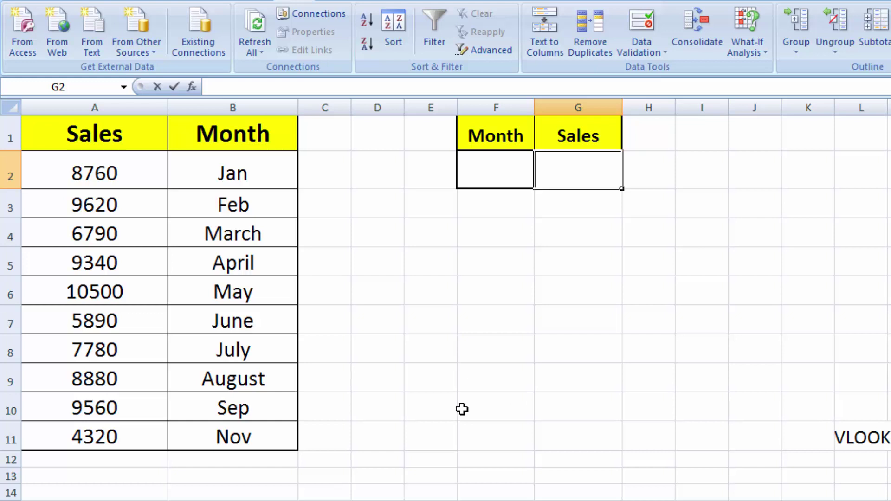
pyautogui.write('=')
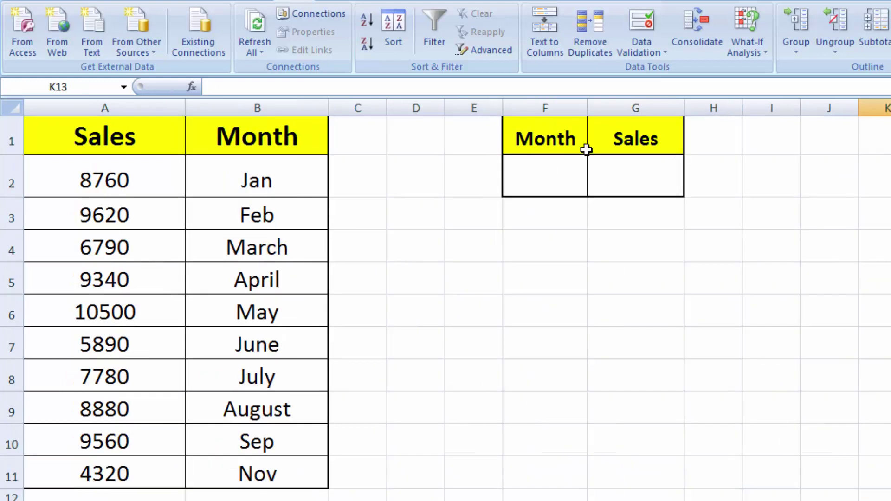
pyautogui.click(613, 175)
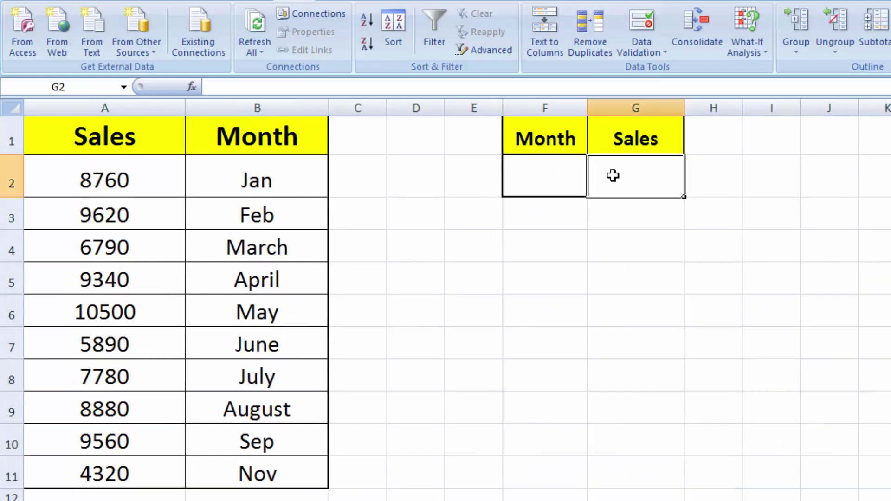
pyautogui.write('=VLOOKUP')
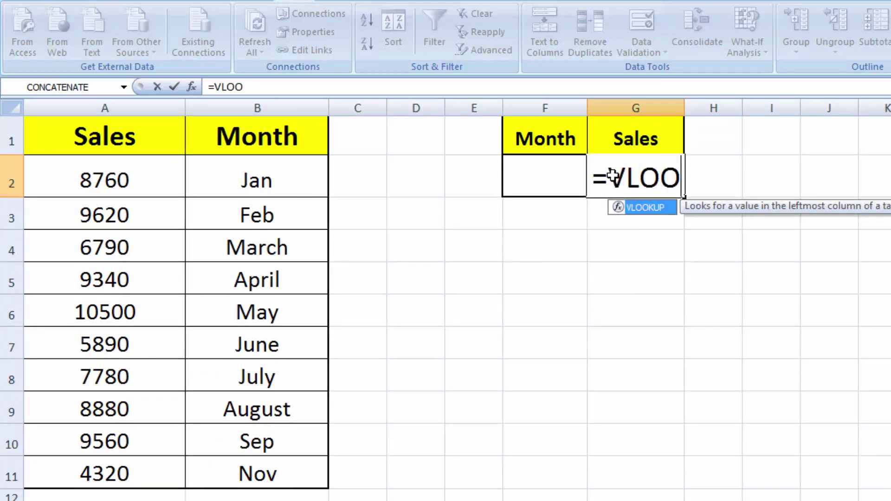
pyautogui.write('(')
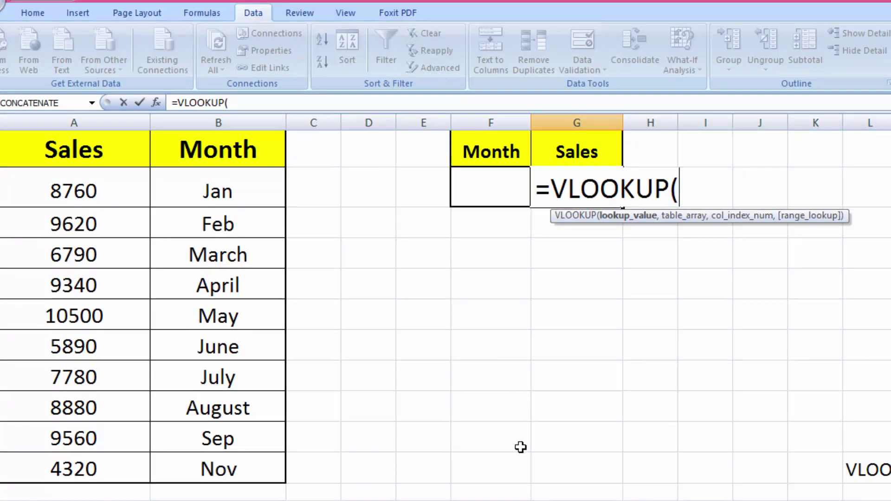
pyautogui.click(481, 194)
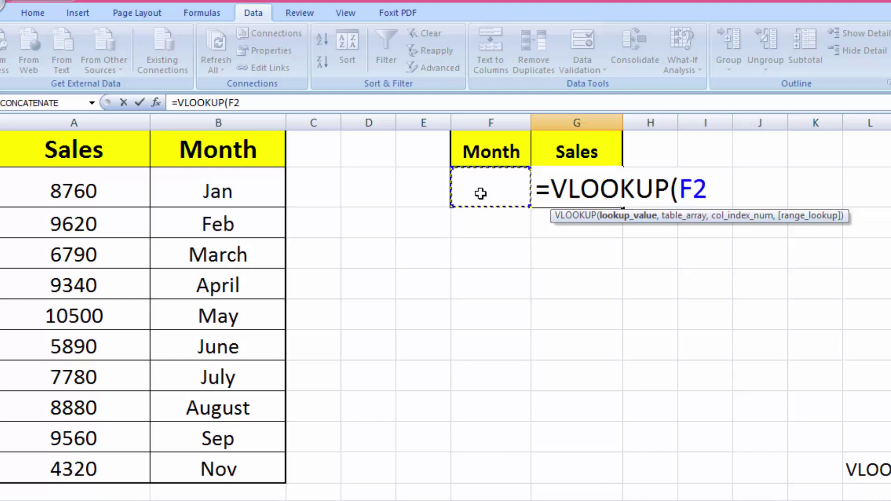
pyautogui.write(',')
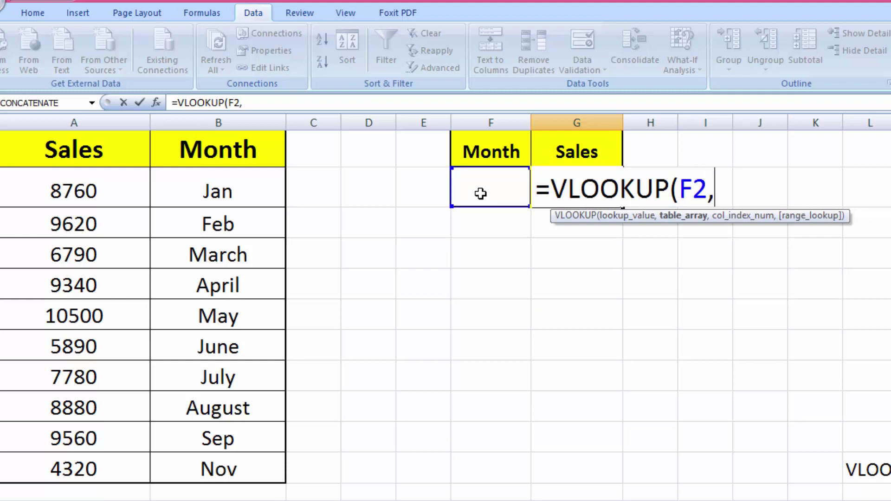
# Enter CHOOSE({1,2},B2:B11,A2:A11) as the table array of the G2 VLOOKUP, putting the months before the sales
pyautogui.write('CHOOS')
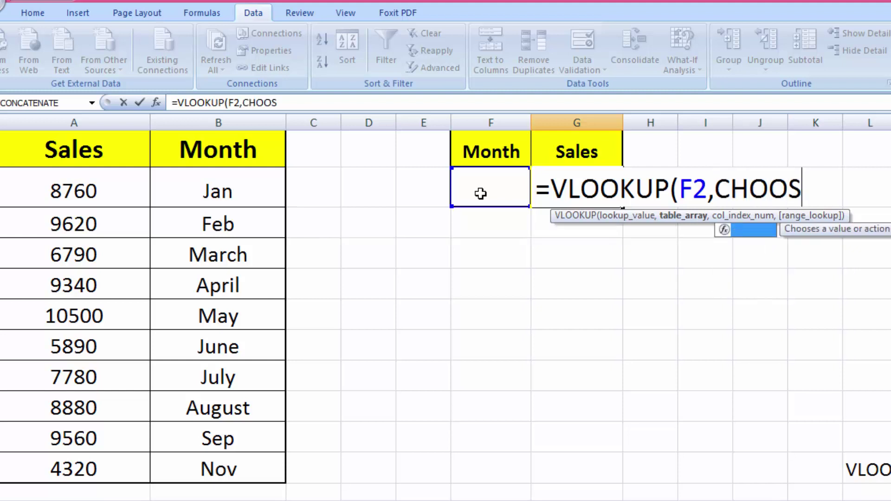
pyautogui.write('E(')
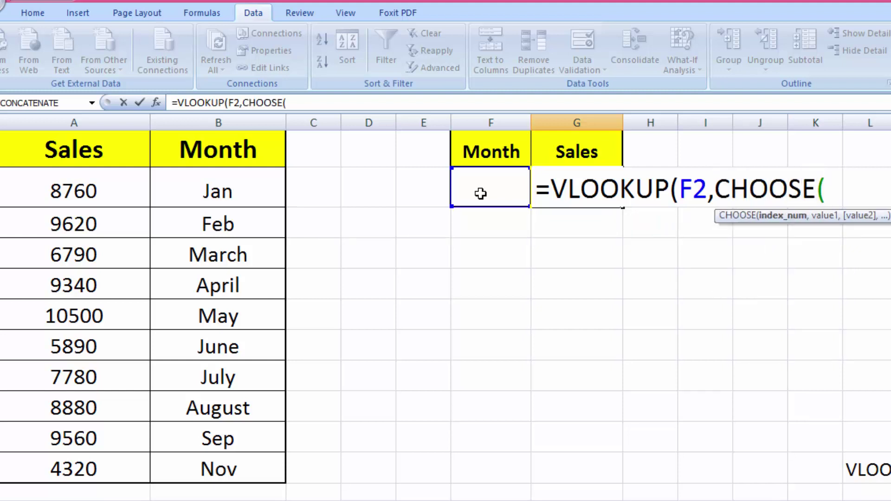
pyautogui.write('{1,2')
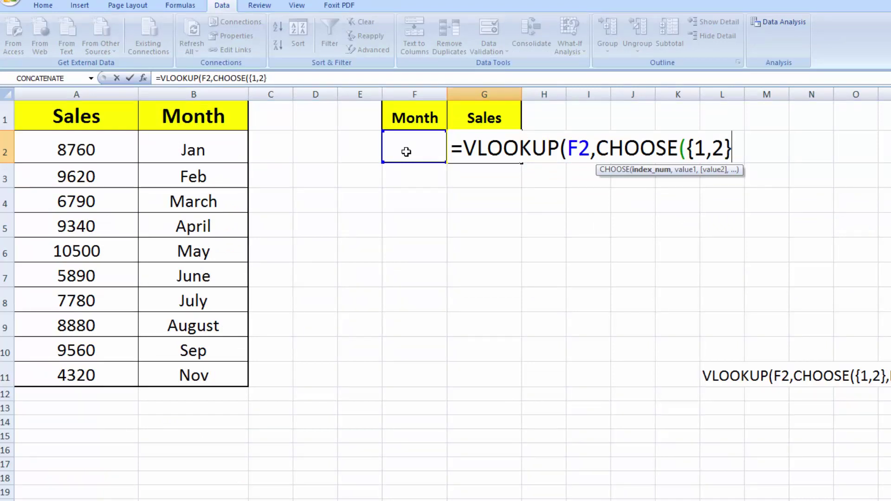
pyautogui.write(',')
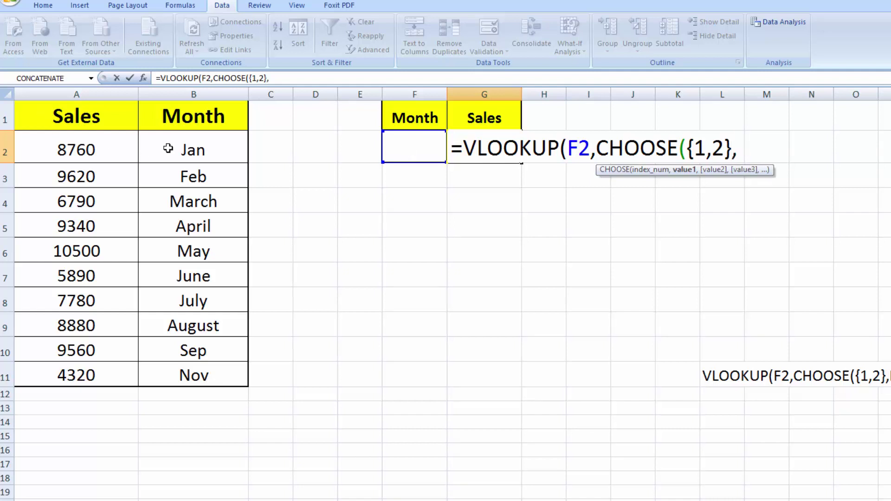
pyautogui.moveTo(168, 148); pyautogui.dragTo(179, 369)
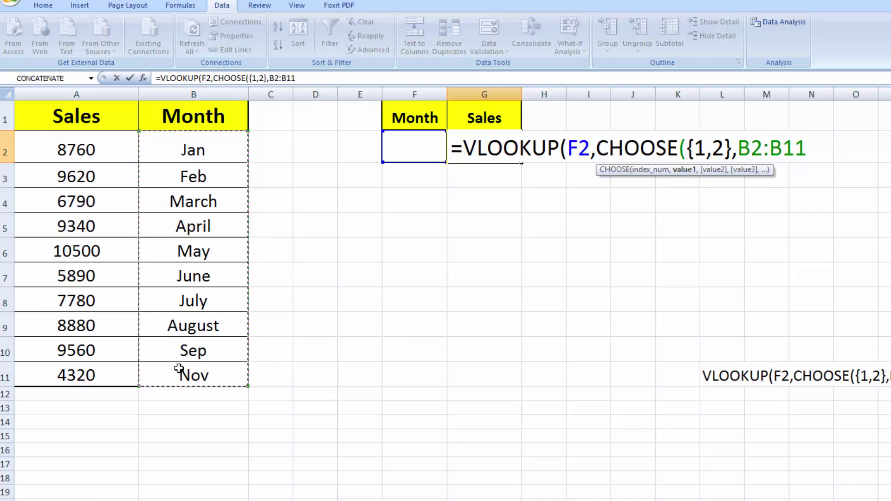
pyautogui.write(',')
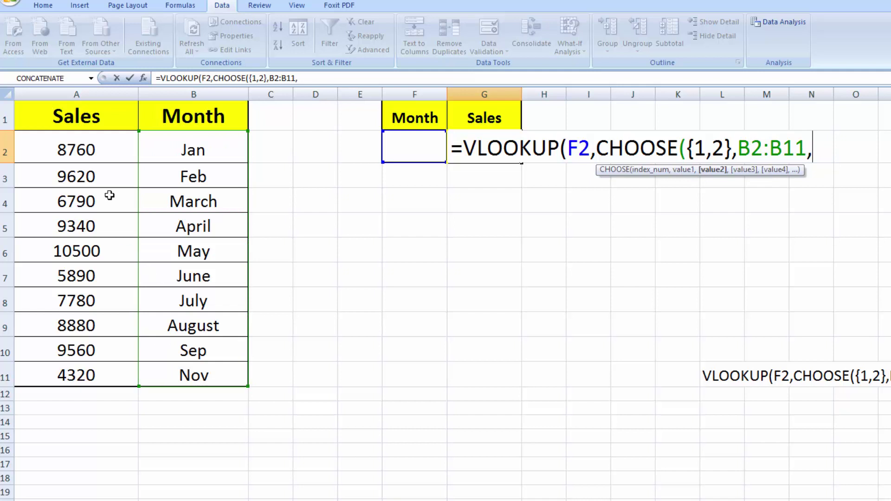
pyautogui.moveTo(102, 148); pyautogui.dragTo(96, 371)
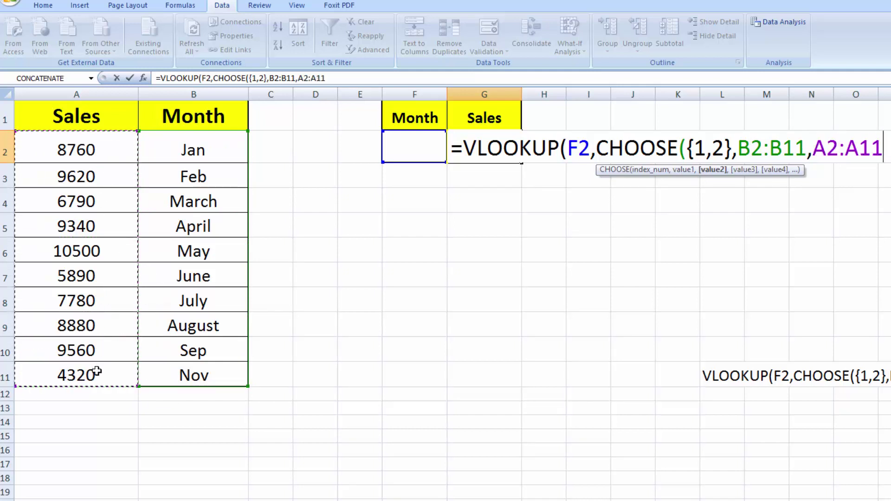
pyautogui.write(',')
pyautogui.moveTo(635, 500); pyautogui.dragTo(645, 500)
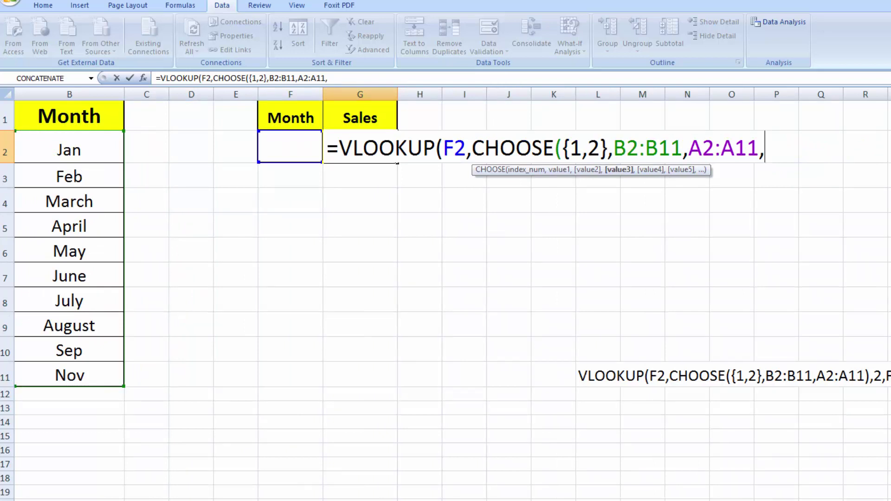
pyautogui.press('BackSpace')
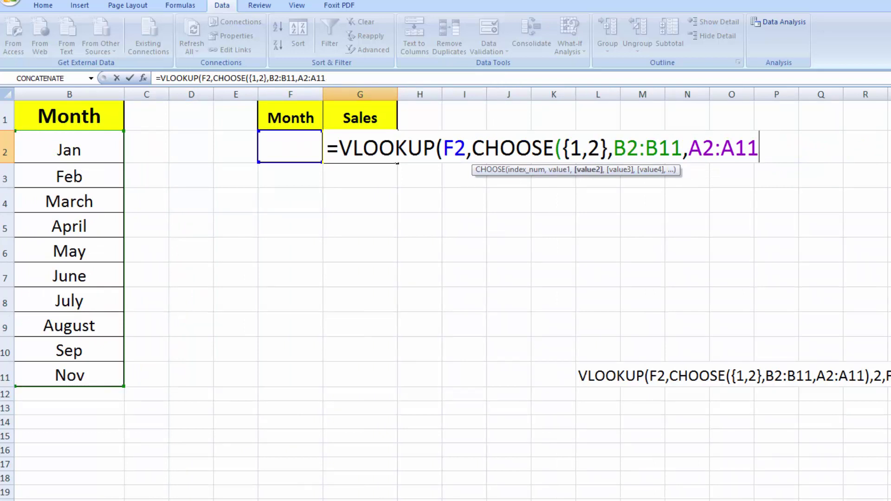
pyautogui.write(')')
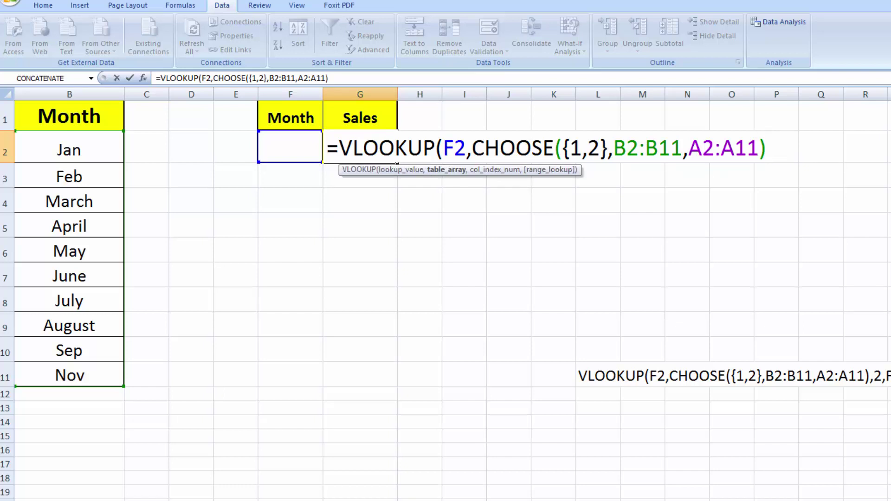
# Complete the G2 VLOOKUP with column index 2 and FALSE for an exact match
pyautogui.write(',')
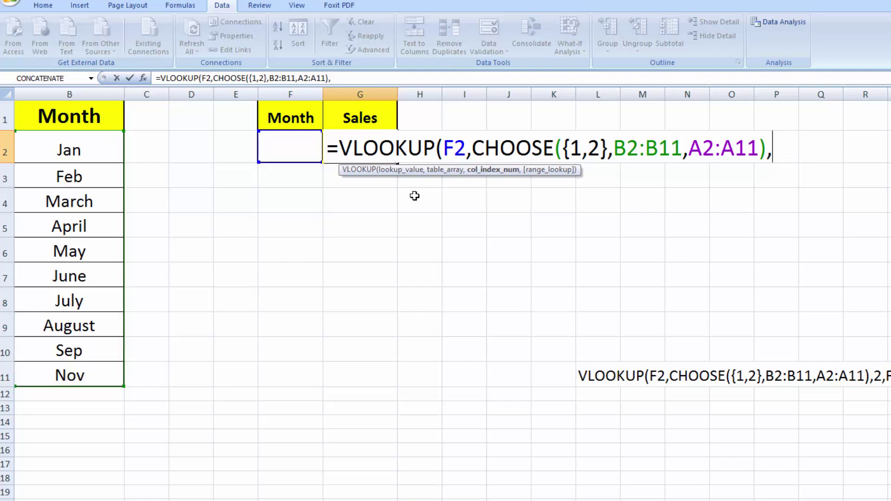
pyautogui.write('2,')
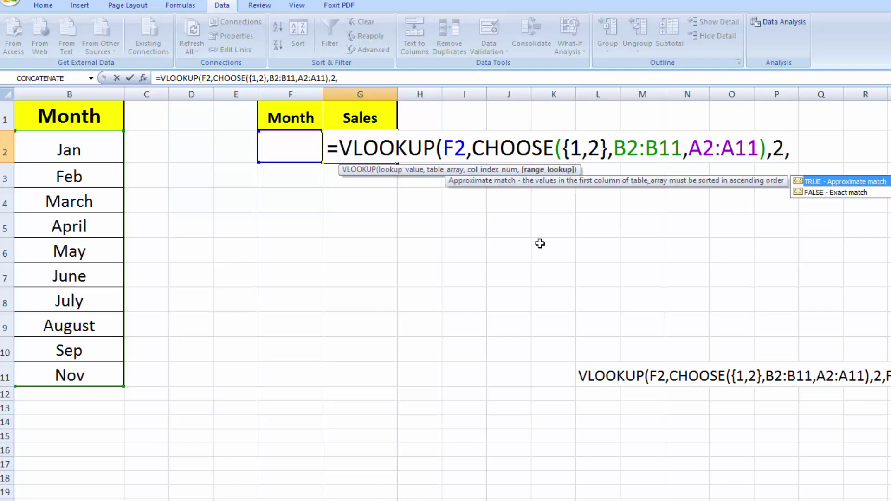
pyautogui.doubleClick(818, 193)
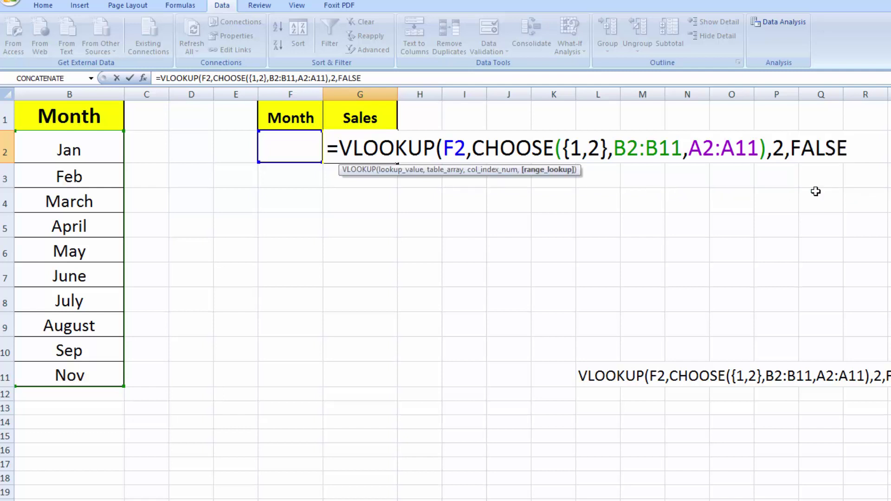
pyautogui.write(')')
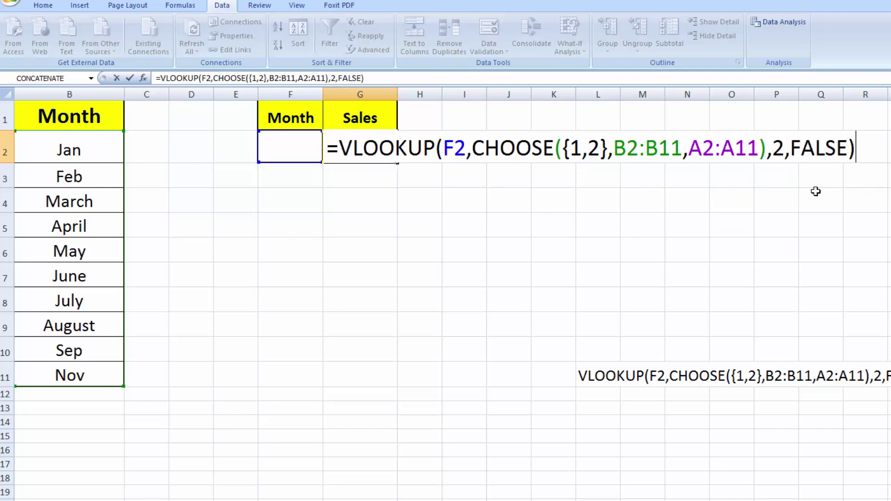
pyautogui.press('Return')
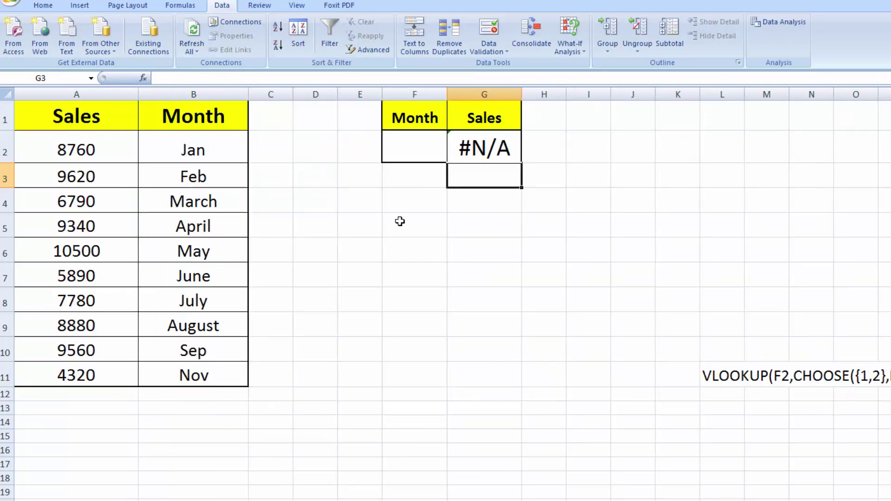
# Choose Jan from the month drop-down list in cell F2 to test the sales lookup
pyautogui.click(427, 157)
pyautogui.click(453, 158)
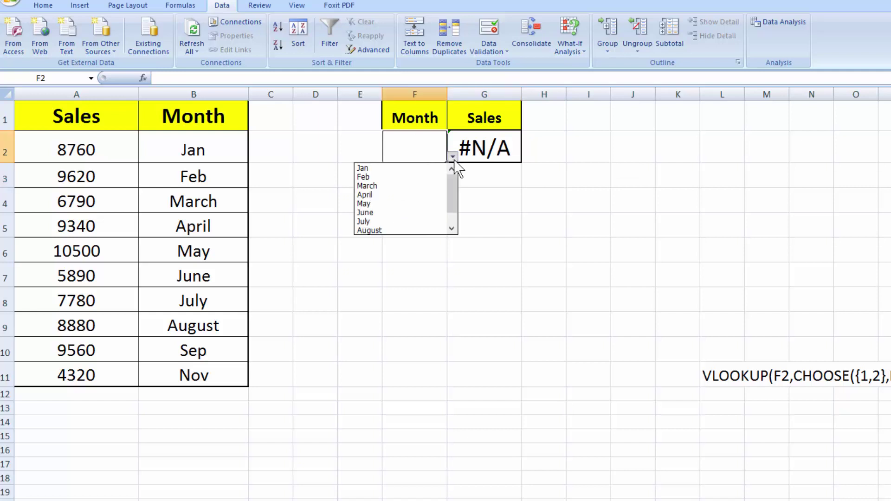
pyautogui.click(441, 169)
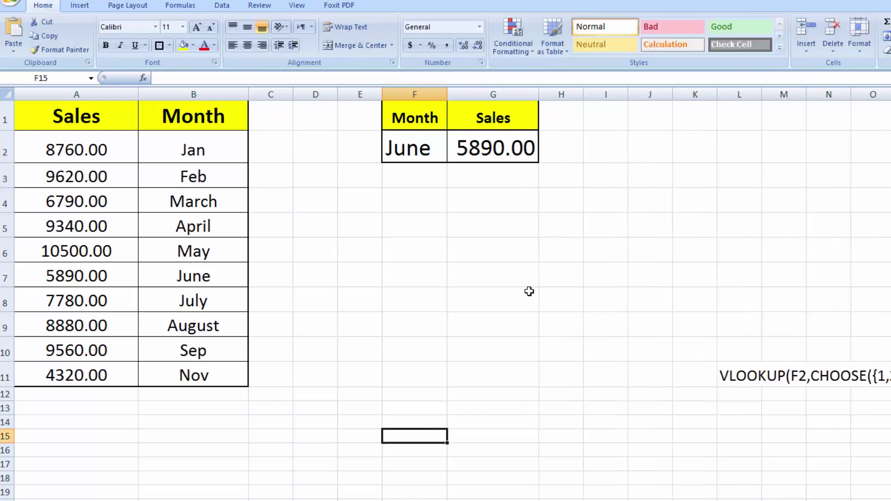
# Set up an Equal To conditional formatting rule on A2:B11 that compares the cells with =$G$2
pyautogui.click(529, 293)
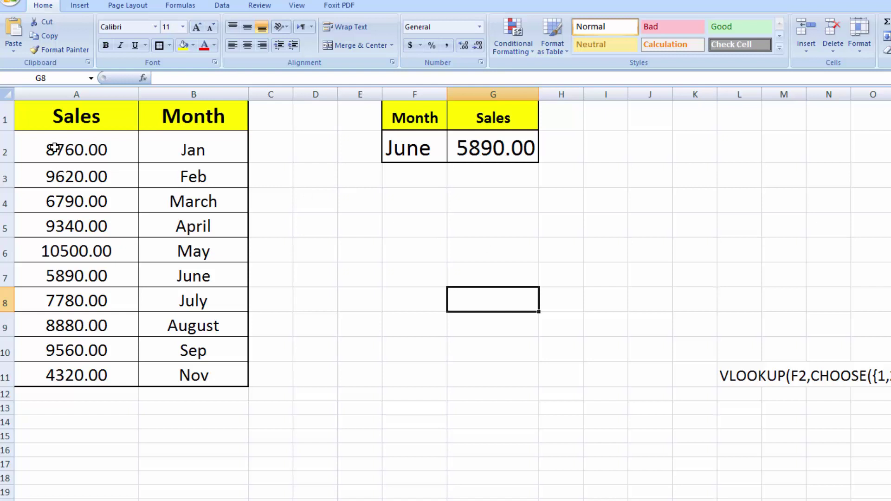
pyautogui.moveTo(52, 141); pyautogui.dragTo(178, 369)
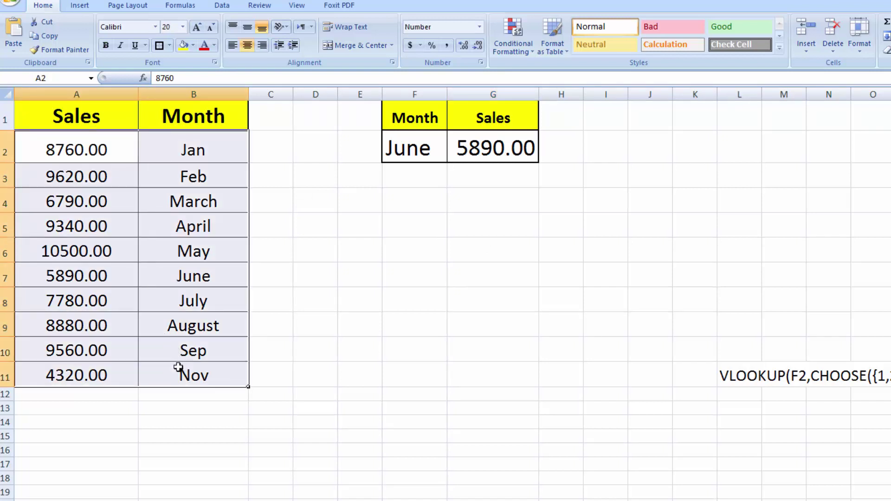
pyautogui.click(531, 51)
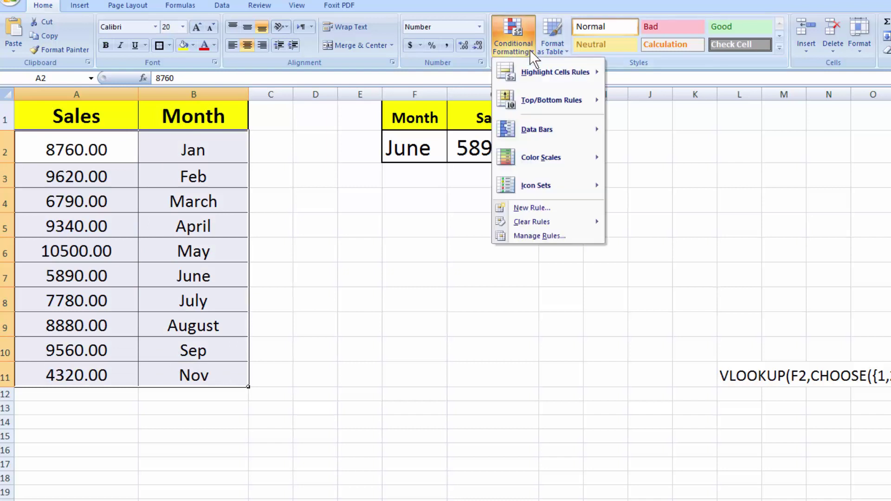
pyautogui.moveTo(547, 135)
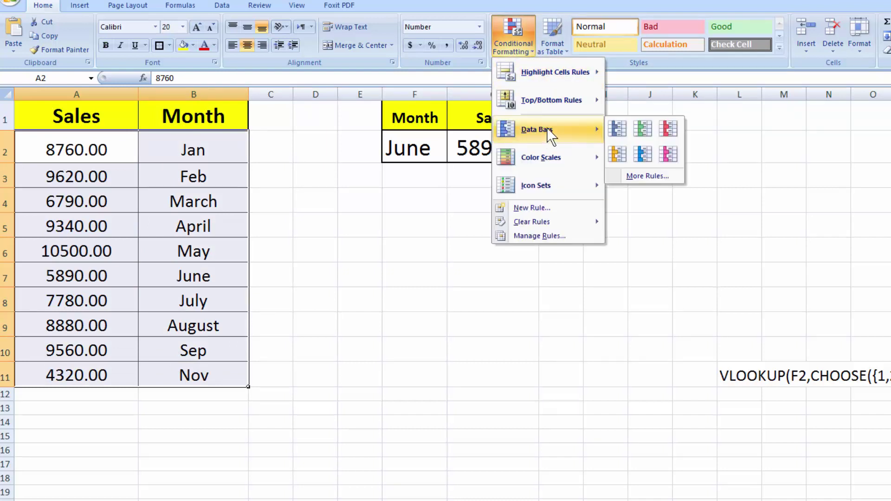
pyautogui.moveTo(557, 72)
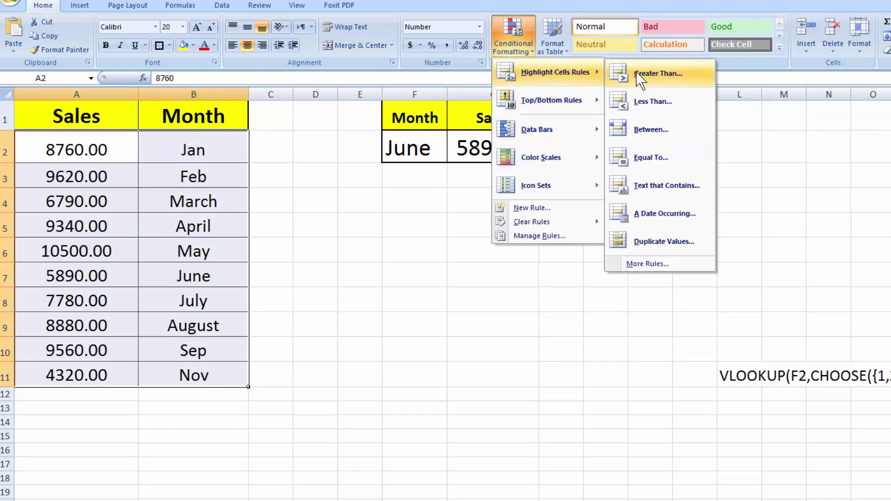
pyautogui.click(646, 158)
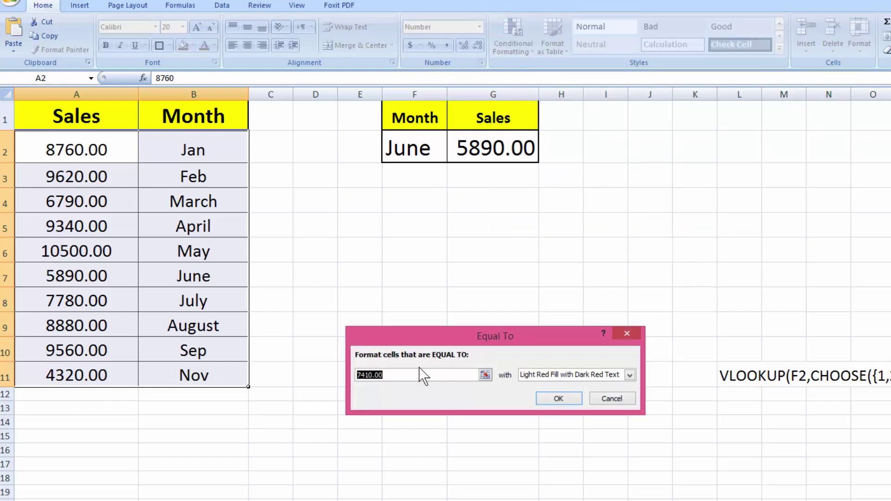
pyautogui.click(490, 143)
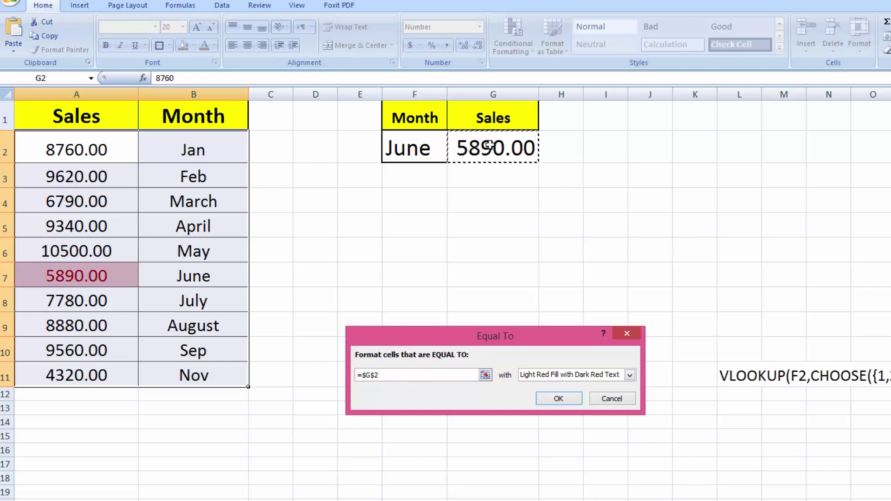
# Give the Equal To rule a custom format with bold font style and a red fill
pyautogui.click(630, 375)
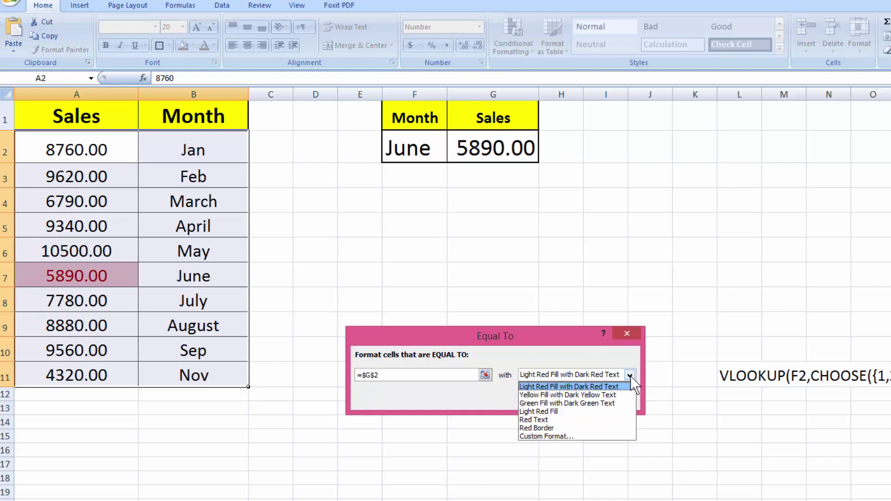
pyautogui.click(589, 436)
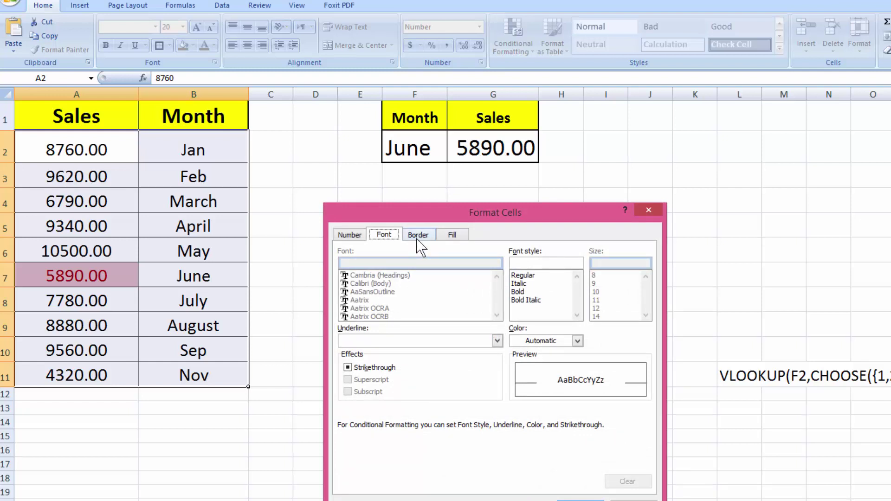
pyautogui.click(519, 292)
pyautogui.click(453, 235)
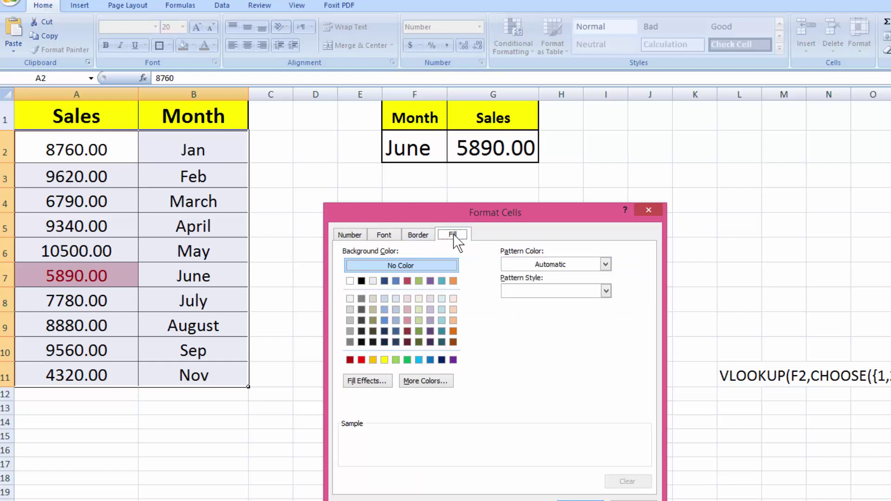
pyautogui.click(361, 360)
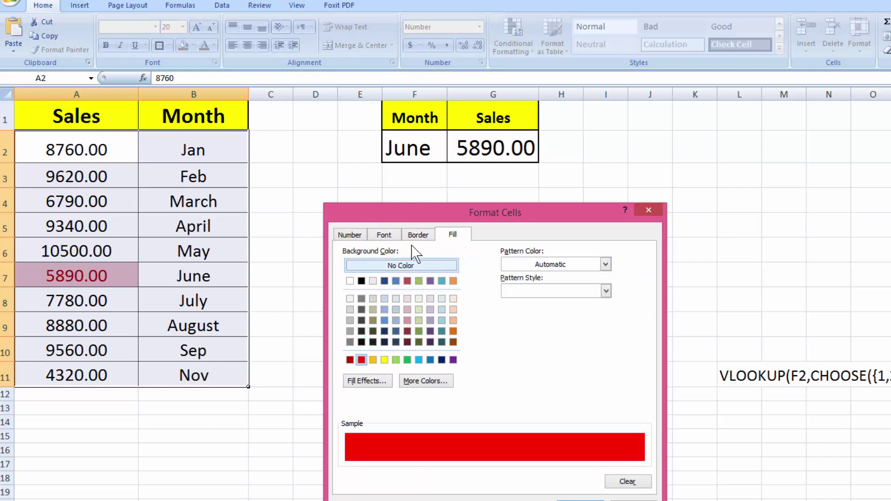
# Set the custom format's font color to white and apply the Equal To rule to A2:B11
pyautogui.click(384, 235)
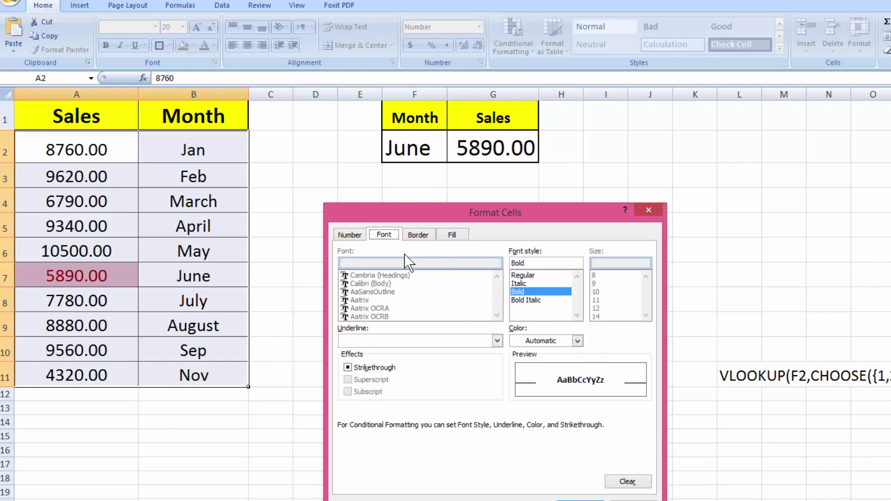
pyautogui.click(577, 341)
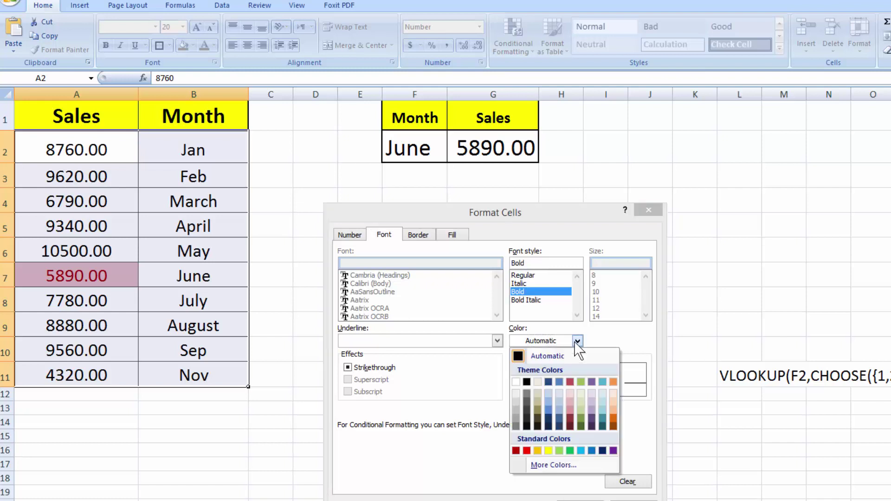
pyautogui.click(516, 382)
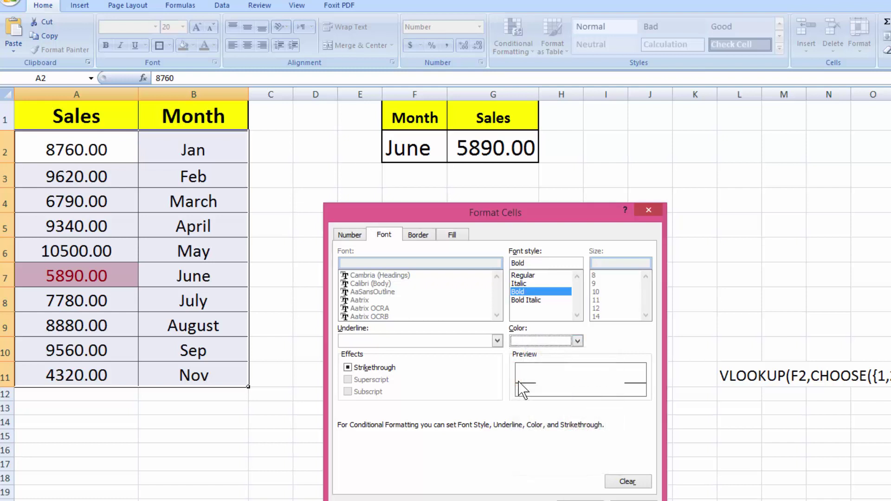
pyautogui.press('Return')
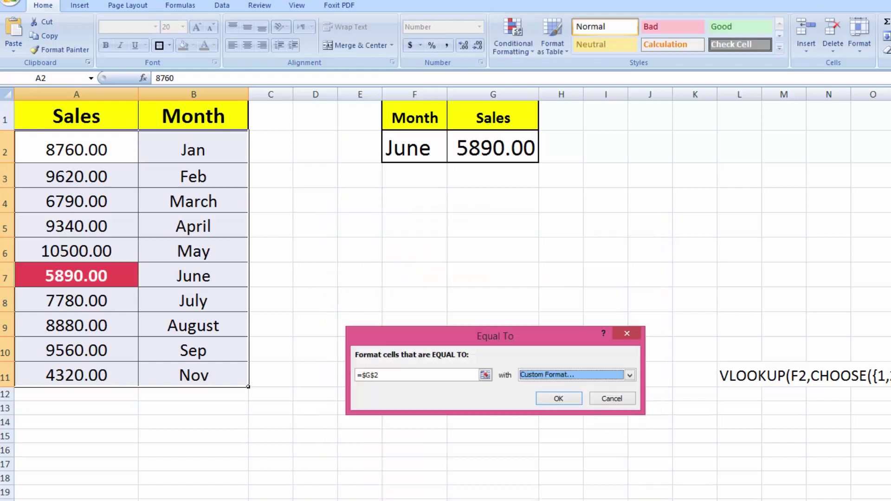
pyautogui.click(559, 400)
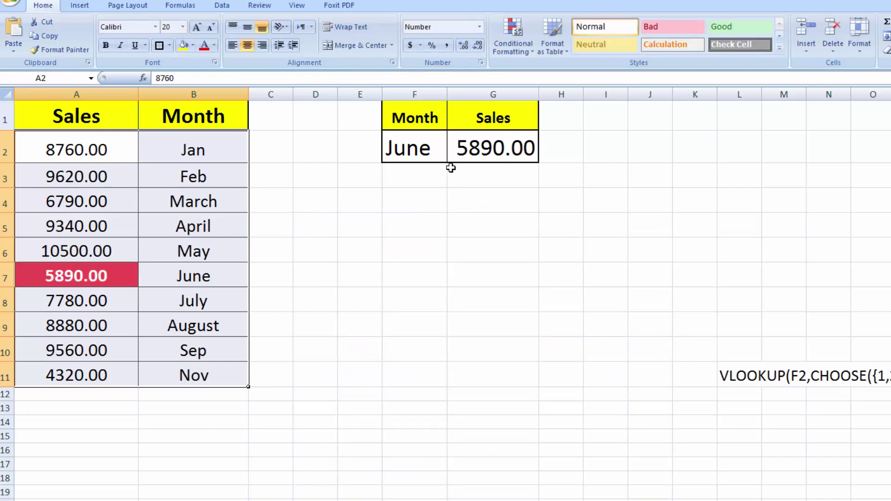
# Select March and then Jan from the month list in F2 to test the sales highlighting
pyautogui.click(431, 151)
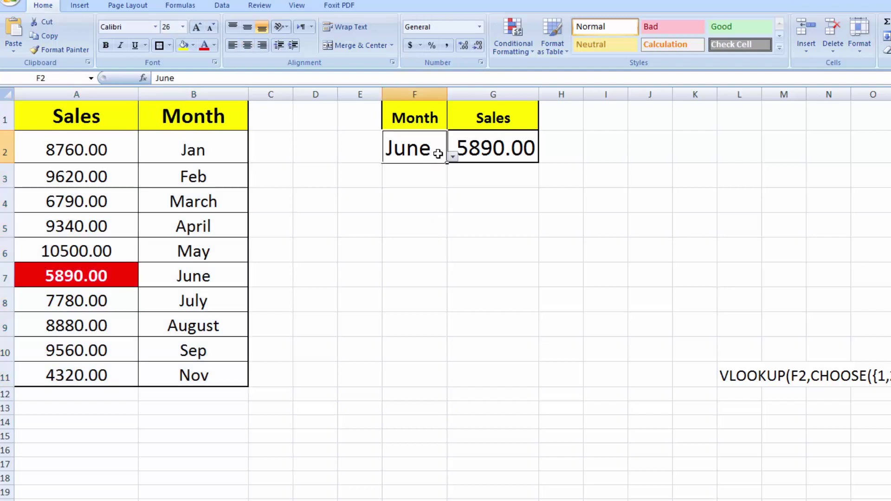
pyautogui.click(453, 158)
pyautogui.click(424, 168)
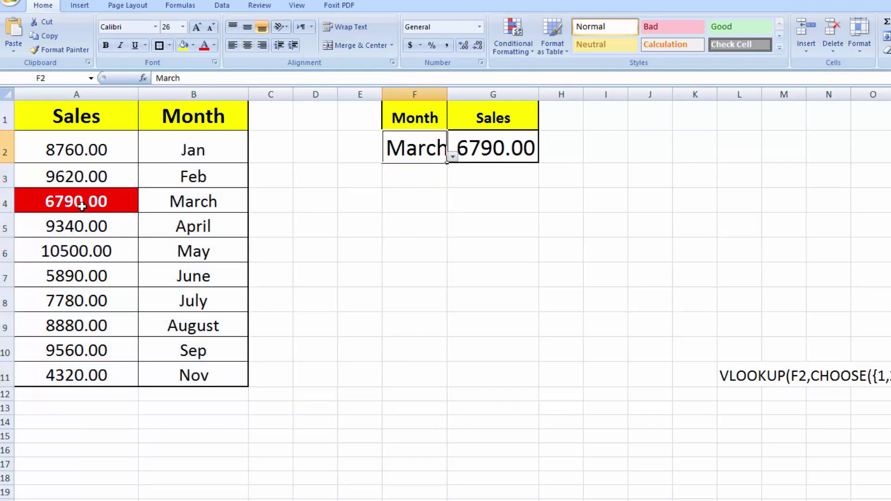
pyautogui.click(453, 157)
pyautogui.click(453, 177)
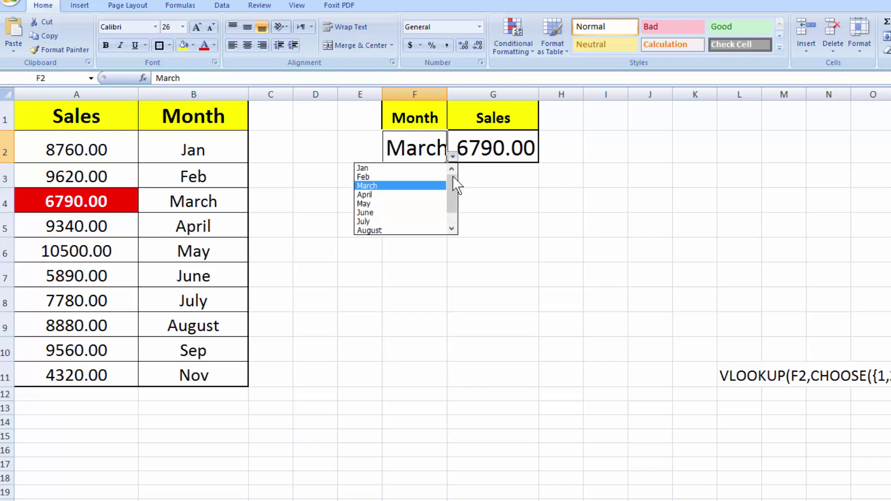
pyautogui.click(368, 170)
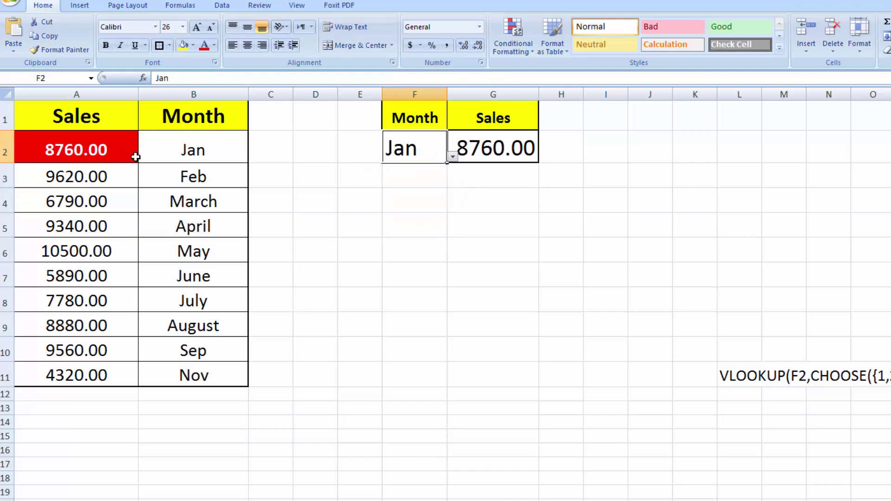
# Widen column F slightly and test the highlighting with June and then Sep from the month list in F2
pyautogui.moveTo(447, 94); pyautogui.dragTo(461, 95)
pyautogui.click(465, 157)
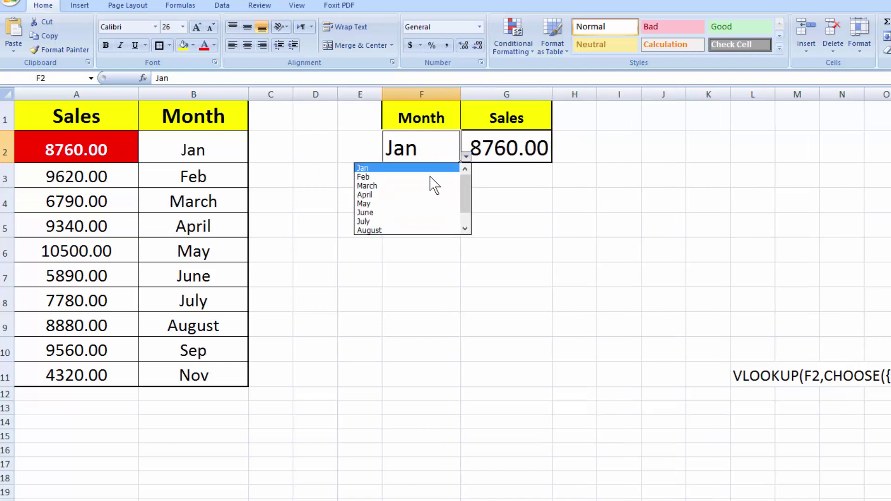
pyautogui.click(419, 213)
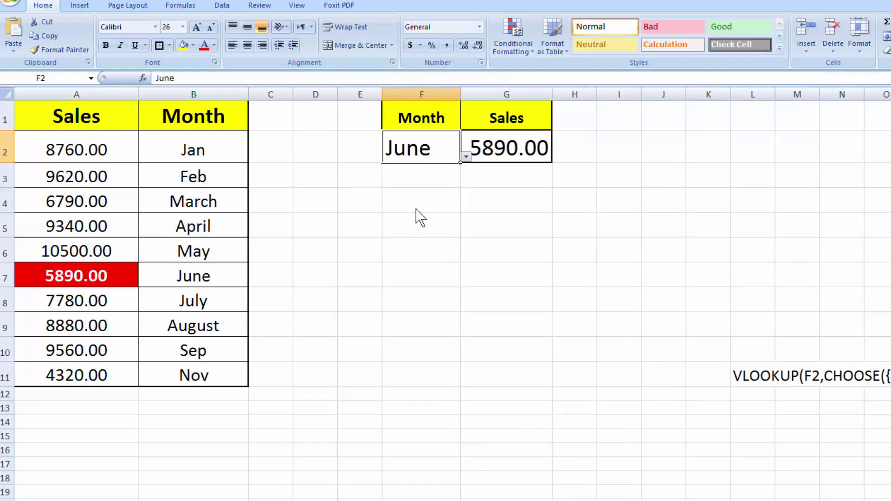
pyautogui.click(466, 158)
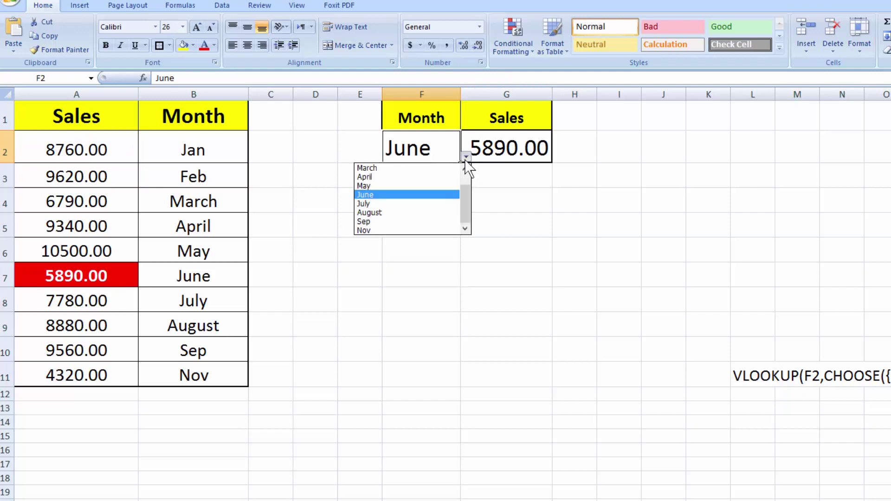
pyautogui.click(423, 221)
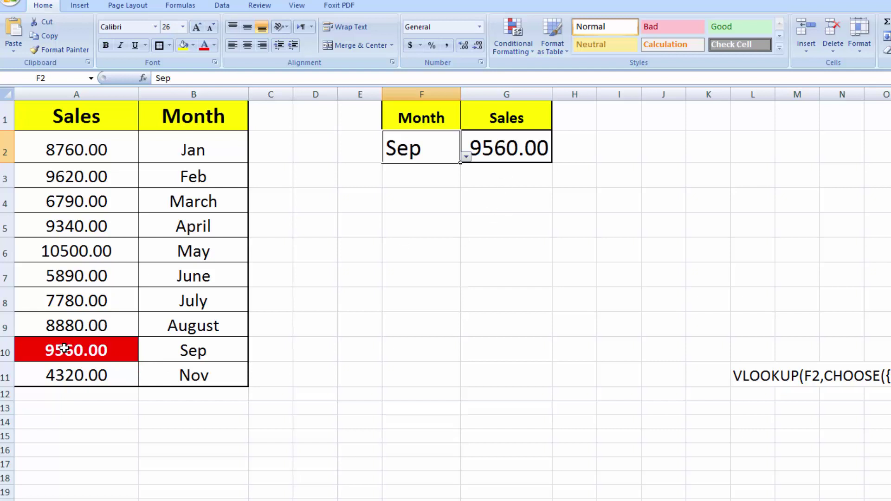
pyautogui.click(424, 380)
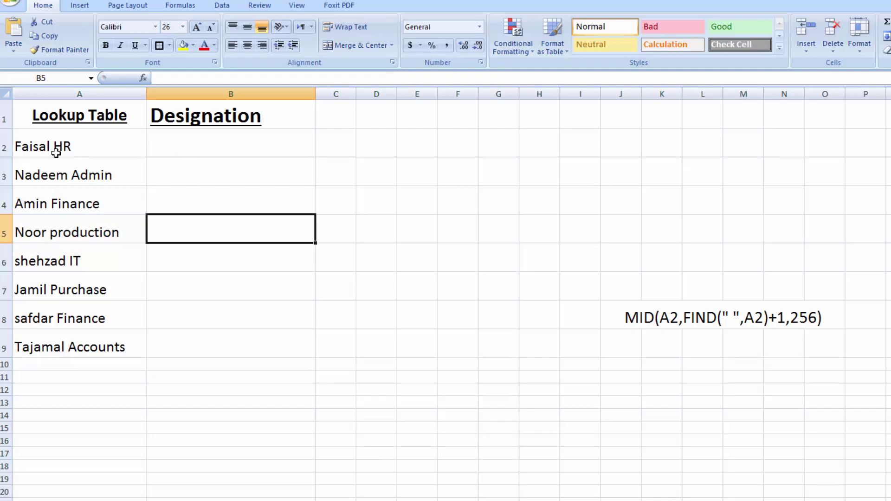
# Begin a MID formula in cell B2 of the Designation sheet with A2 as its text argument
pyautogui.click(175, 142)
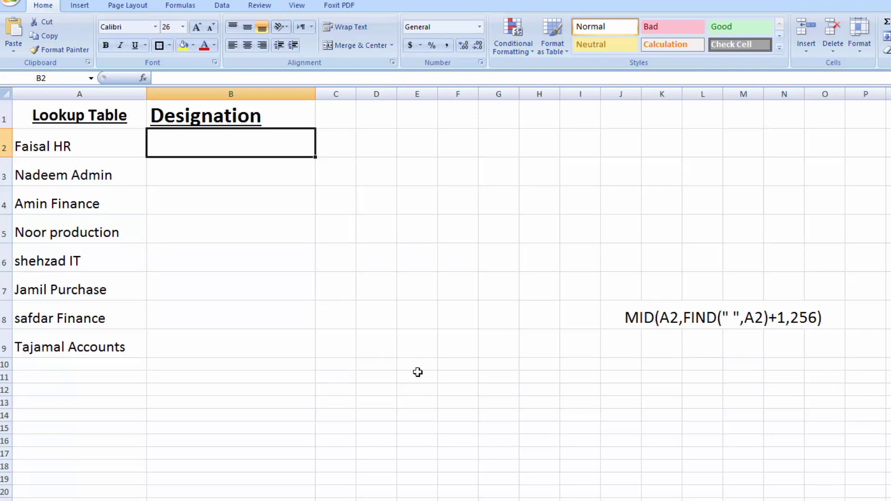
pyautogui.write('=')
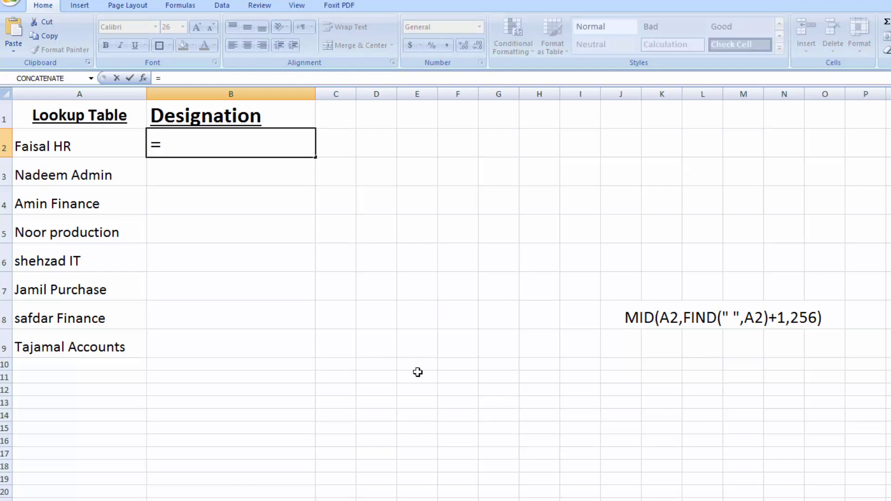
pyautogui.write('MID(')
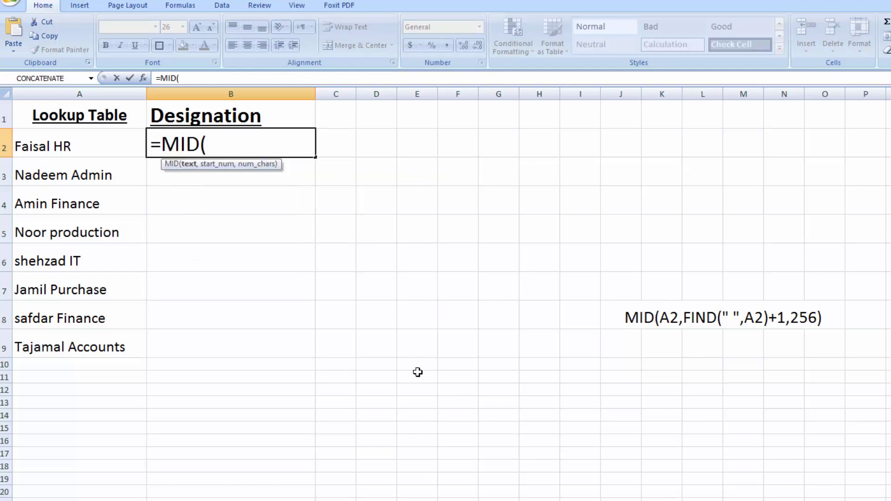
pyautogui.click(86, 146)
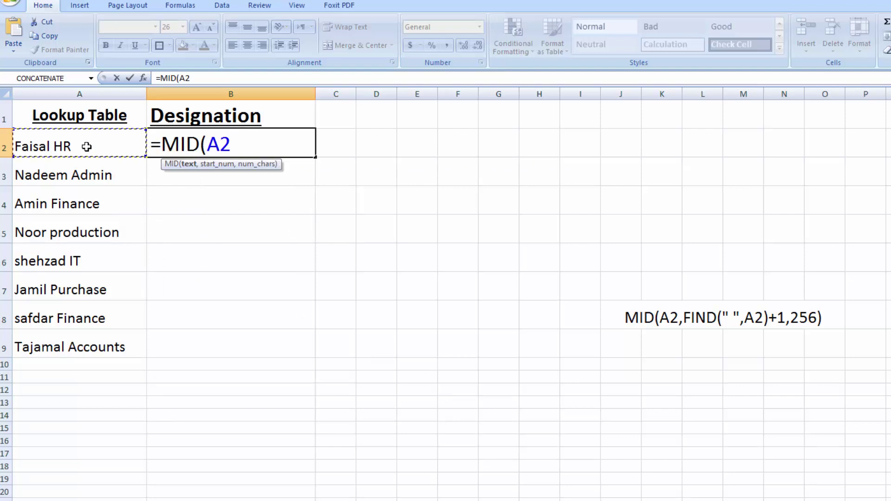
pyautogui.write(',')
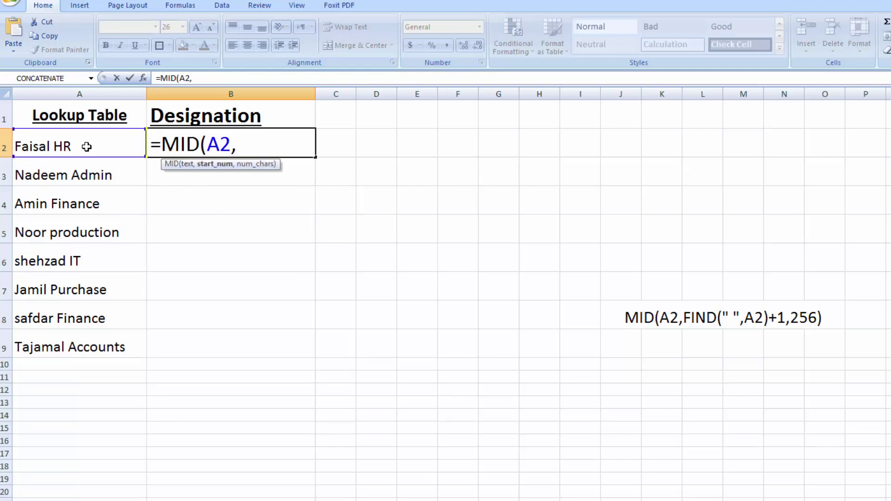
# Complete the B2 MID formula with FIND(" ",A2)+1 as the start number and 256 as the number of characters
pyautogui.write('FIND')
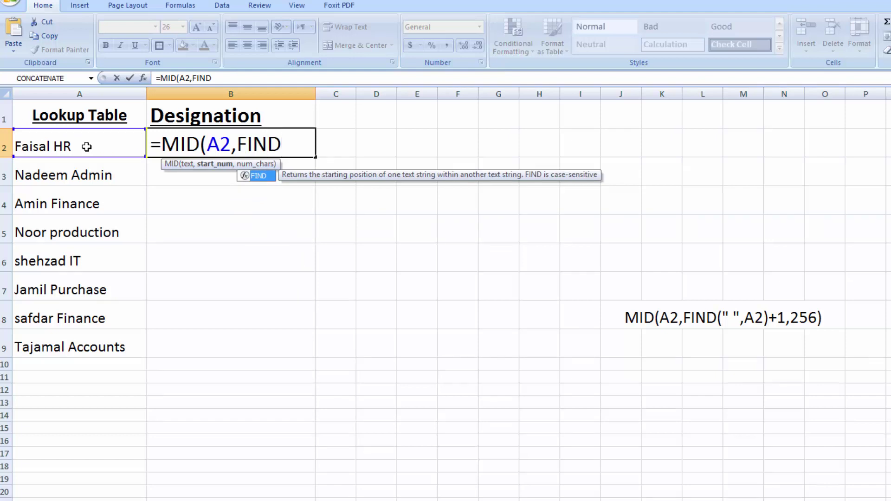
pyautogui.write('(')
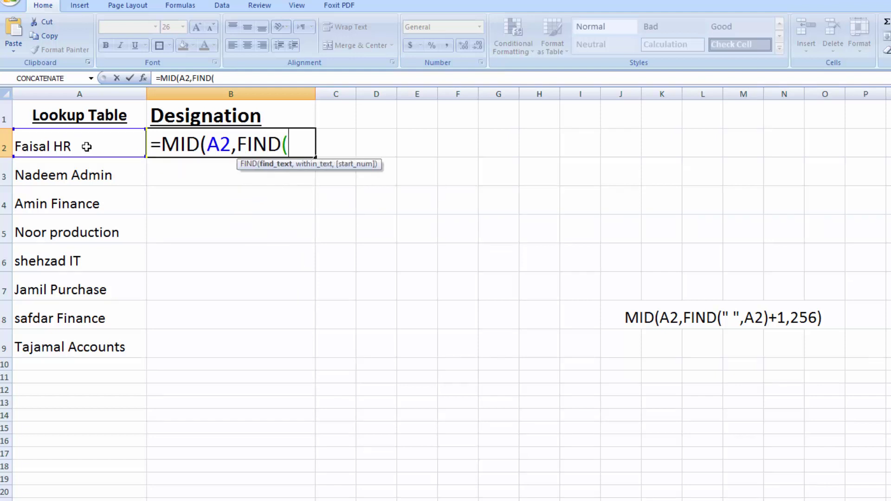
pyautogui.write('" ",')
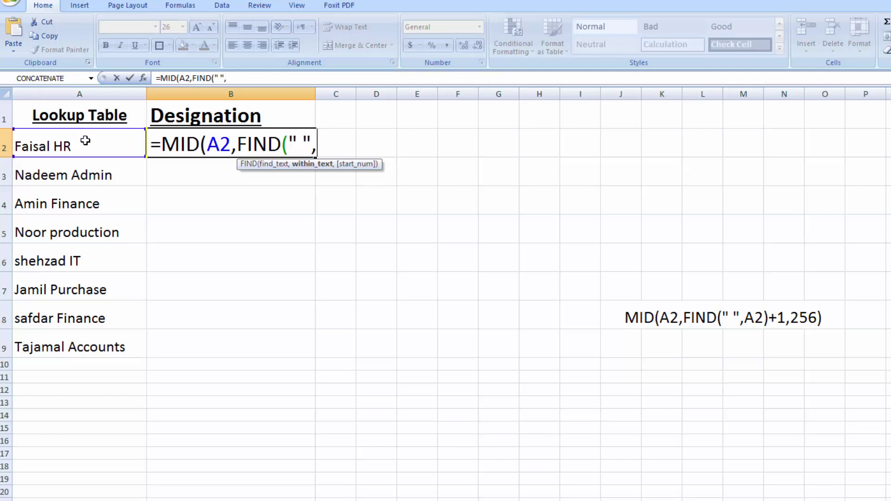
pyautogui.click(84, 141)
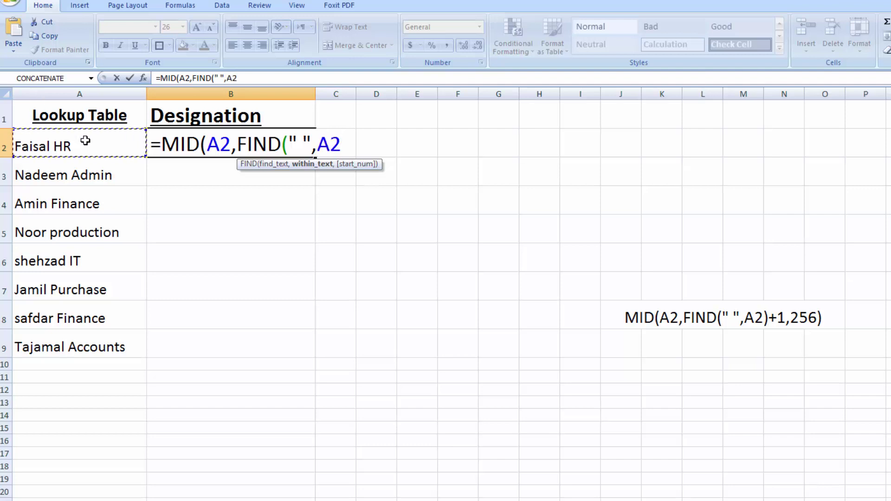
pyautogui.write(')')
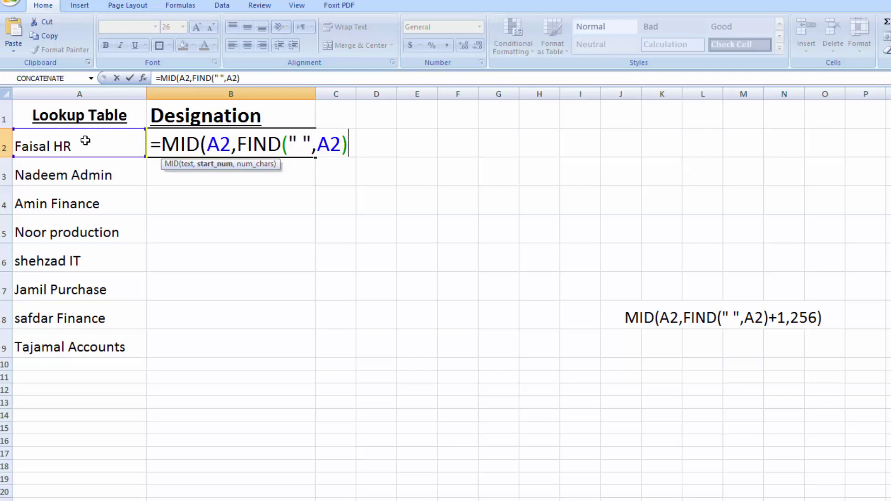
pyautogui.write('+1,2')
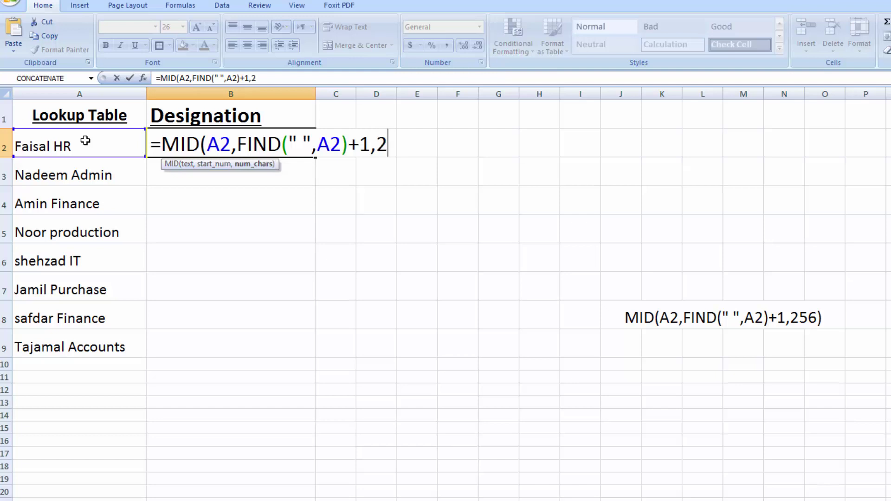
pyautogui.write('56')
pyautogui.write(')')
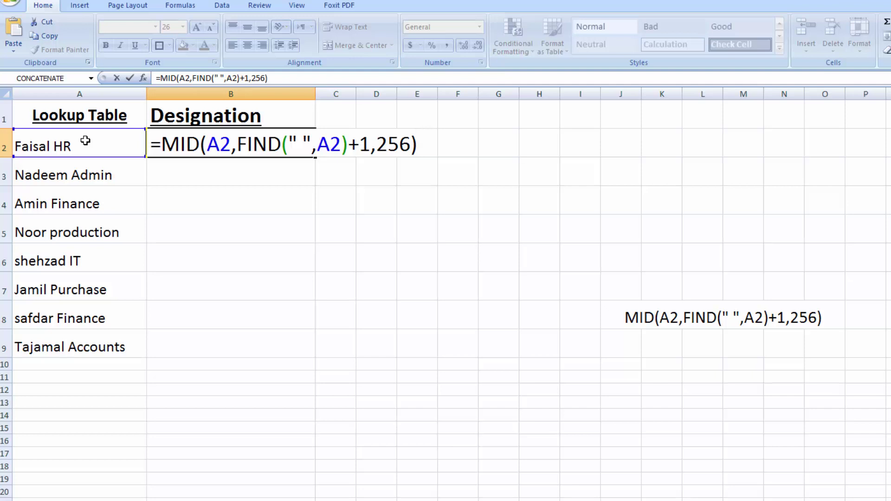
pyautogui.press('Return')
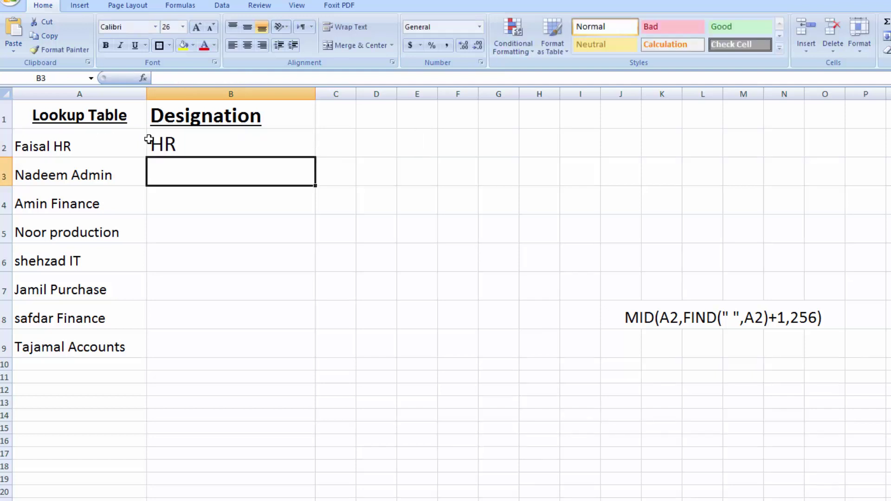
# Fill the B2 designation formula down to B9
pyautogui.click(195, 144)
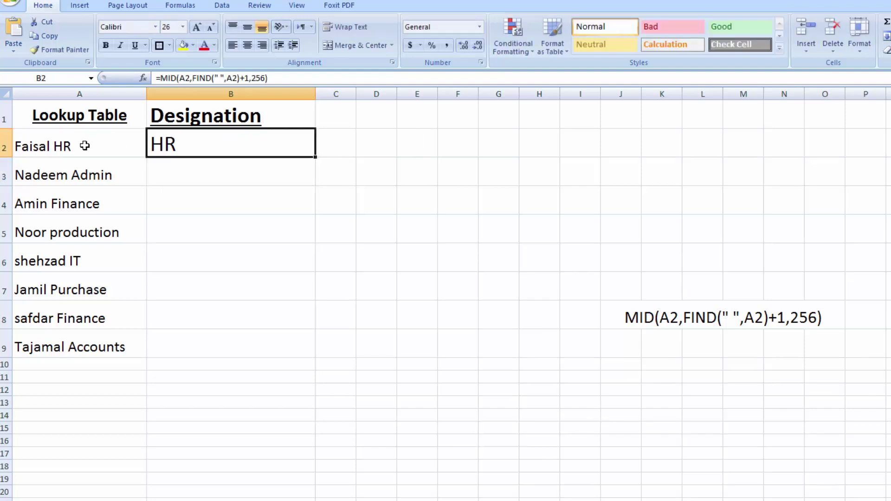
pyautogui.doubleClick(315, 157)
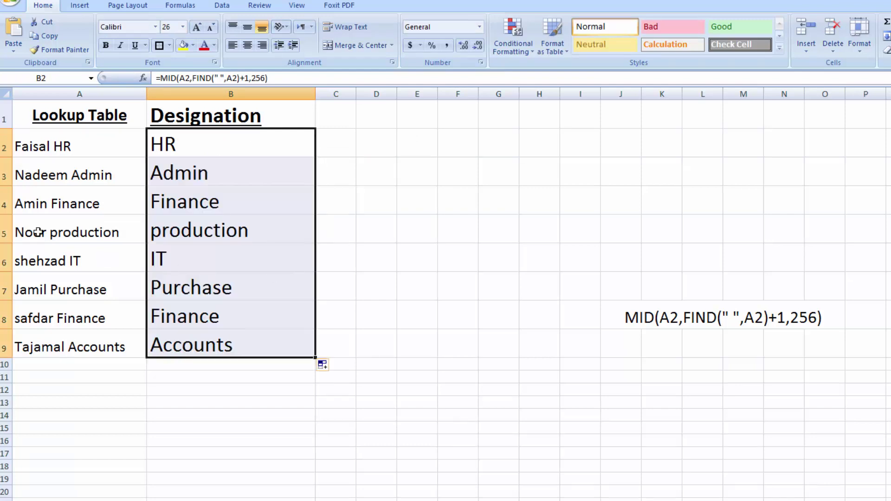
pyautogui.click(390, 296)
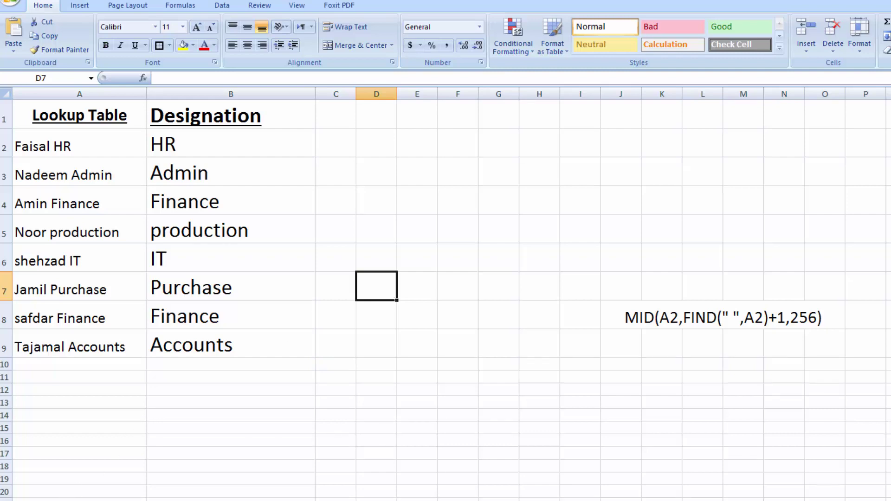
# Review the worksheets with the sales lookup, the extracted designations and the wildcard VLOOKUP results
pyautogui.click(67, 500)
pyautogui.click(116, 500)
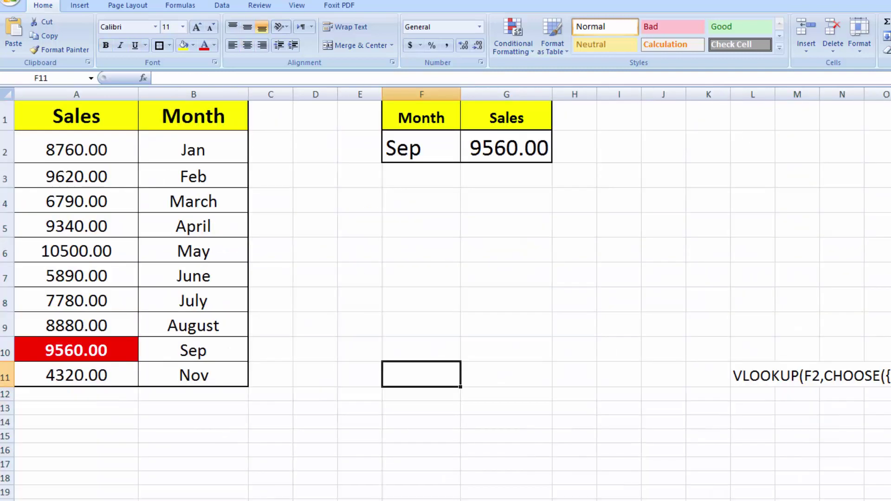
pyautogui.click(160, 500)
pyautogui.click(245, 449)
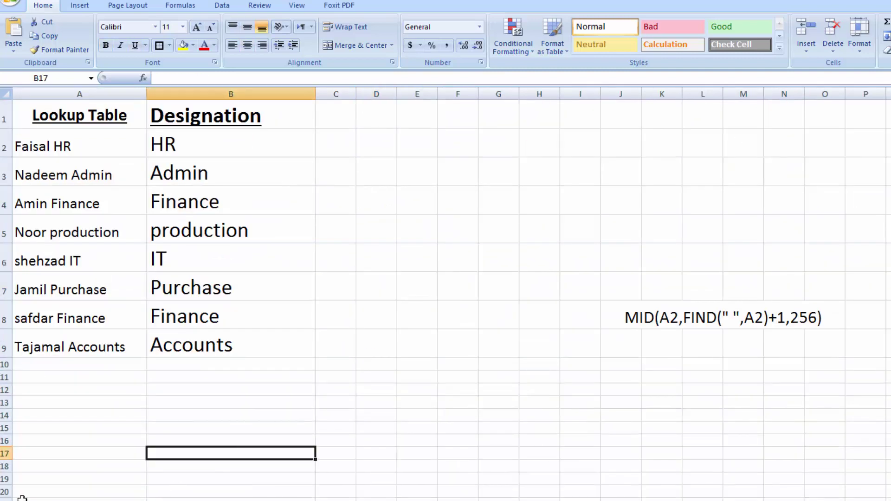
pyautogui.click(37, 500)
pyautogui.click(355, 388)
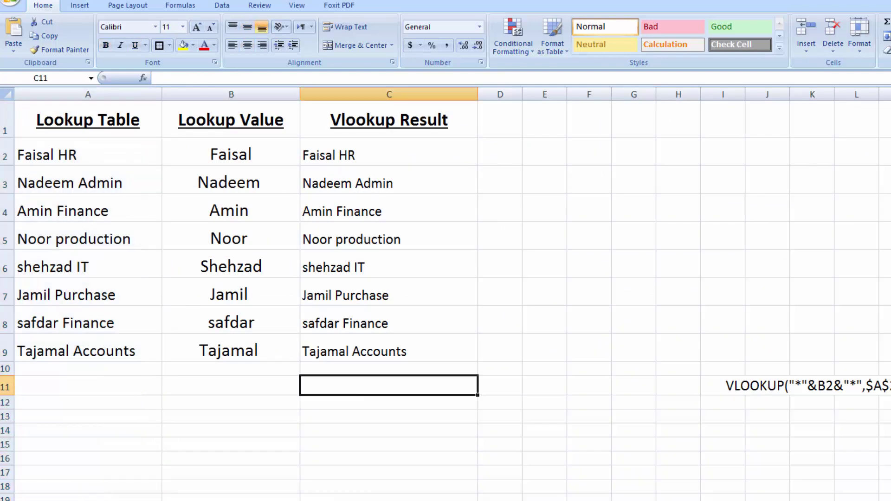
pyautogui.click(99, 500)
pyautogui.click(68, 500)
pyautogui.click(37, 500)
pyautogui.click(293, 412)
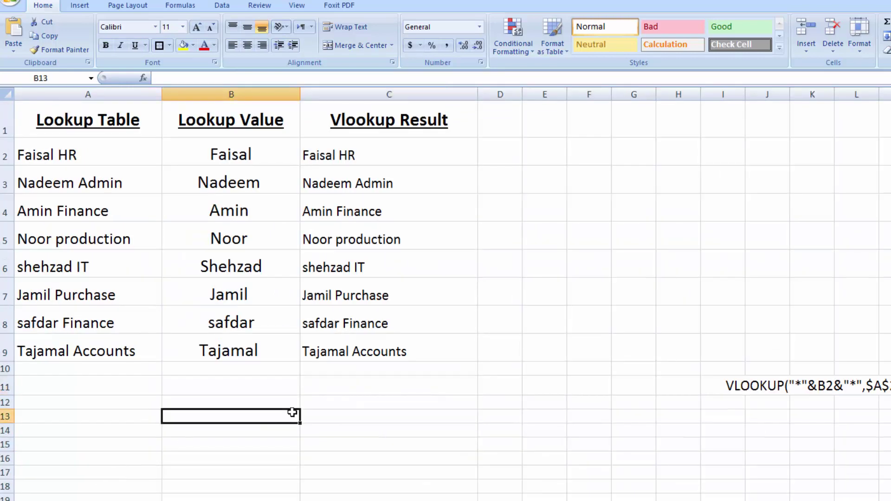